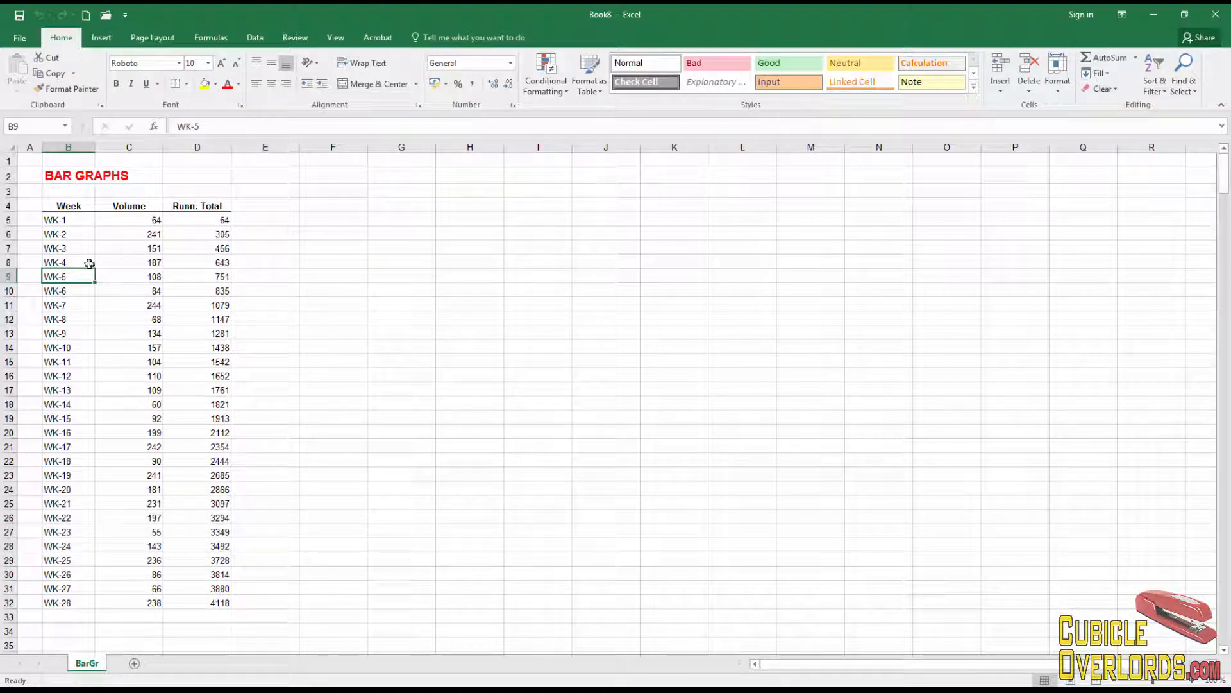
# - Explore the table by clicking week labels, the Week, Volume and Runn. Total headers, and empty cells
pyautogui.click(88, 234)
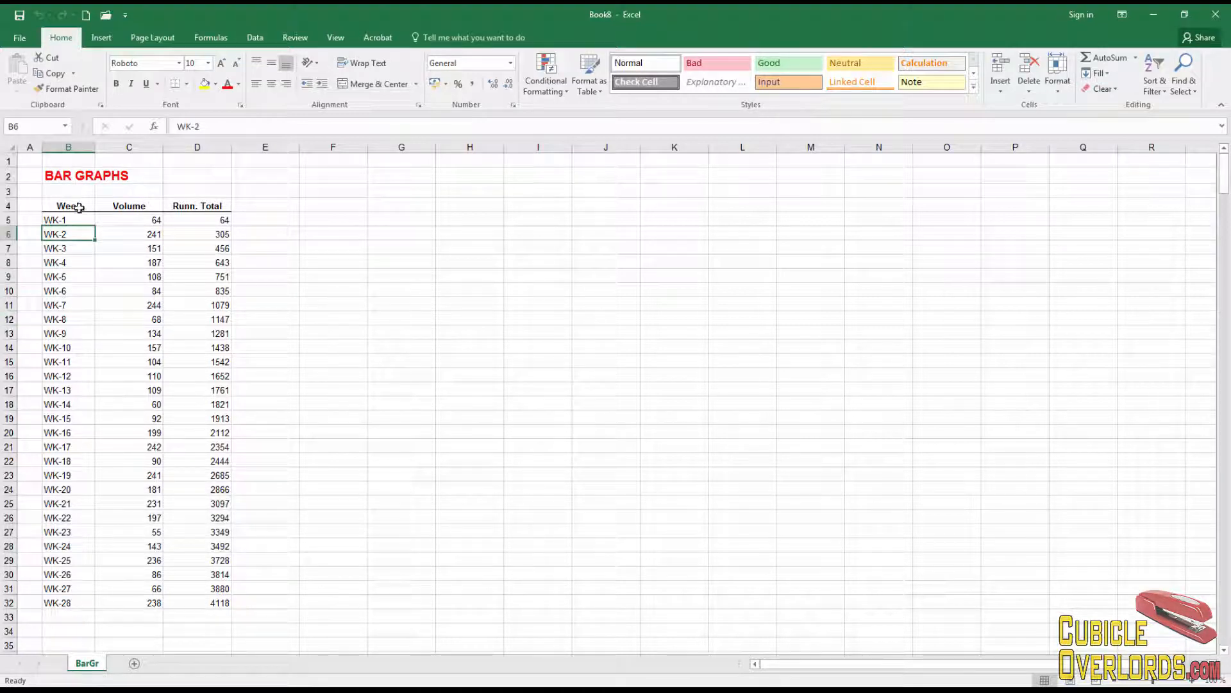
pyautogui.click(59, 163)
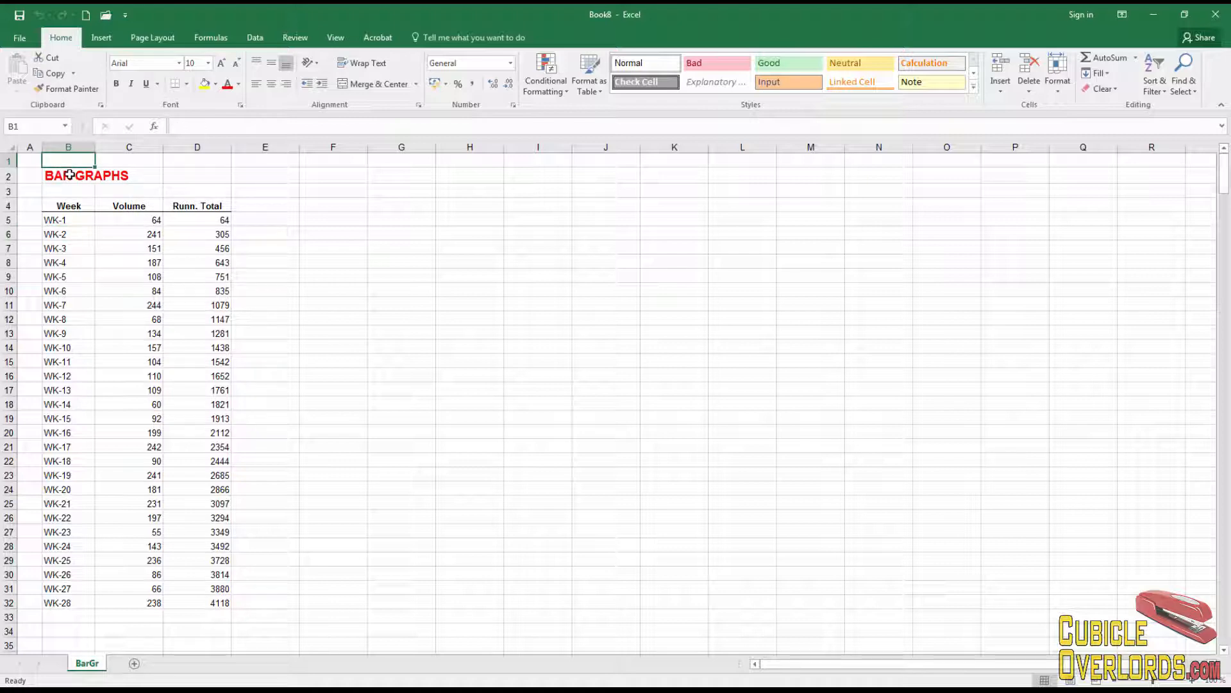
pyautogui.click(68, 207)
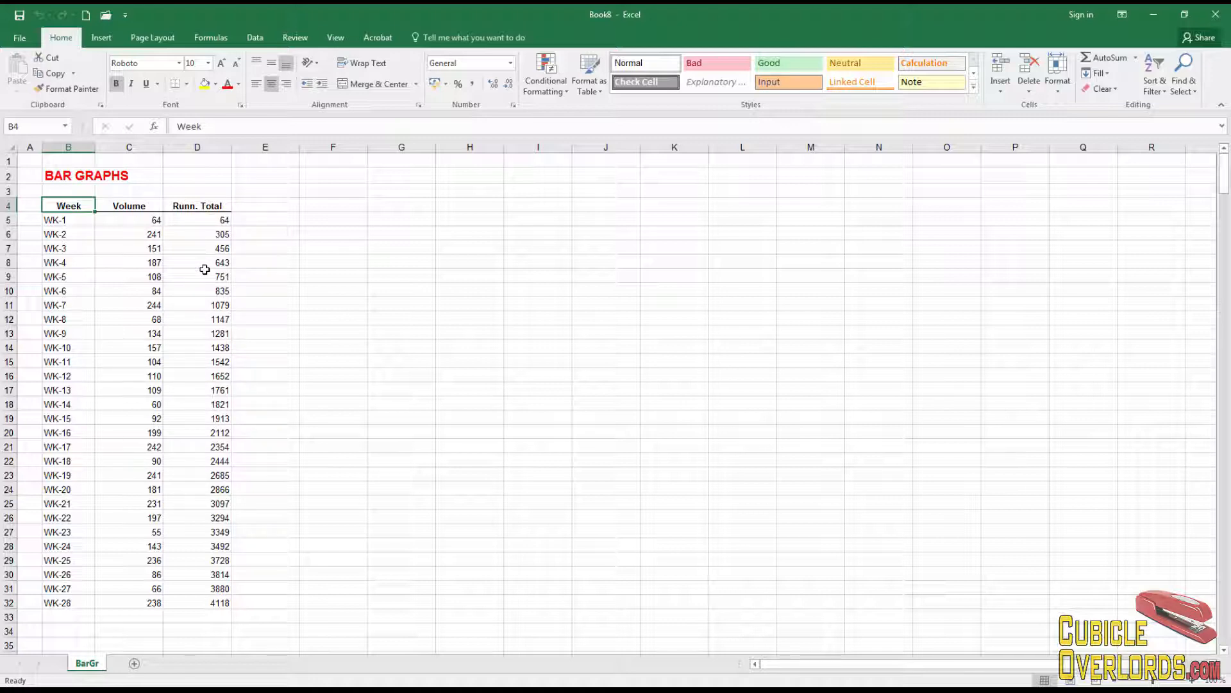
pyautogui.click(346, 236)
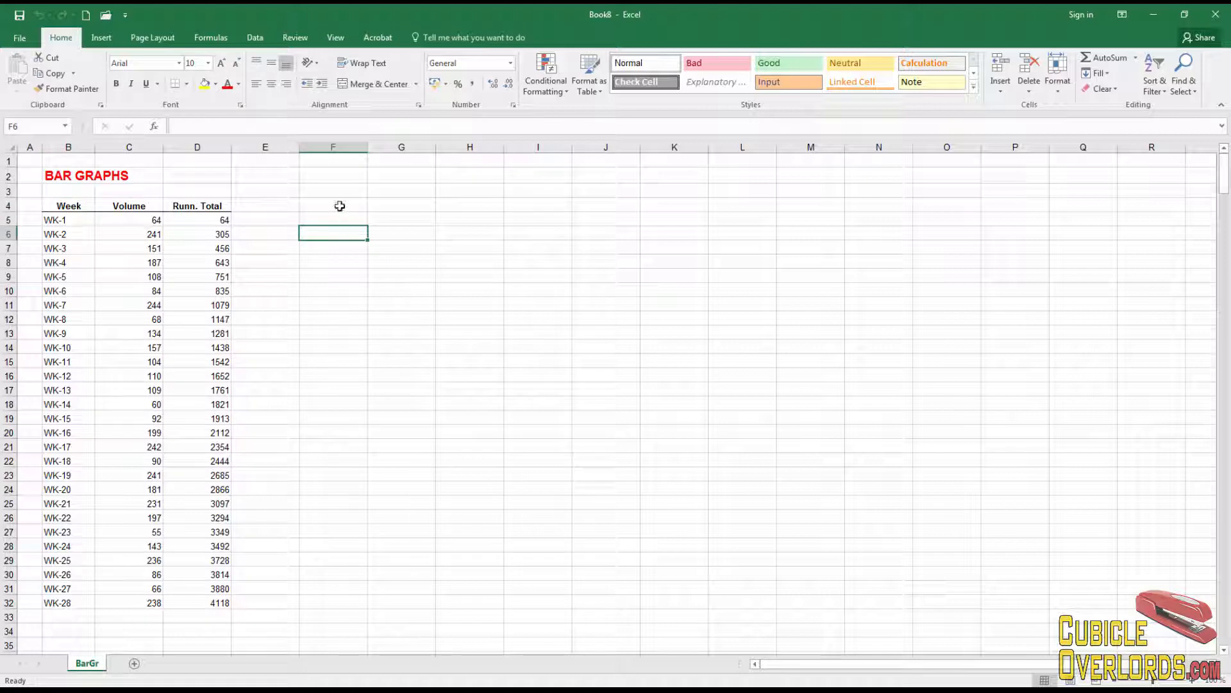
pyautogui.click(340, 205)
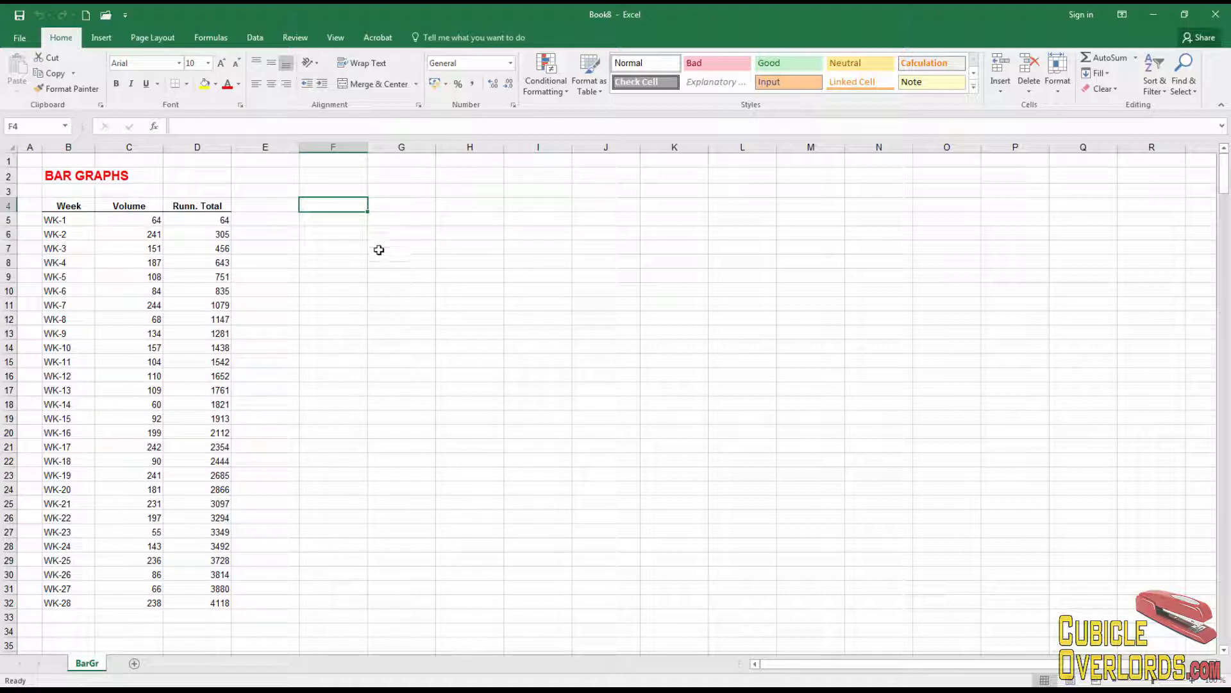
pyautogui.click(82, 204)
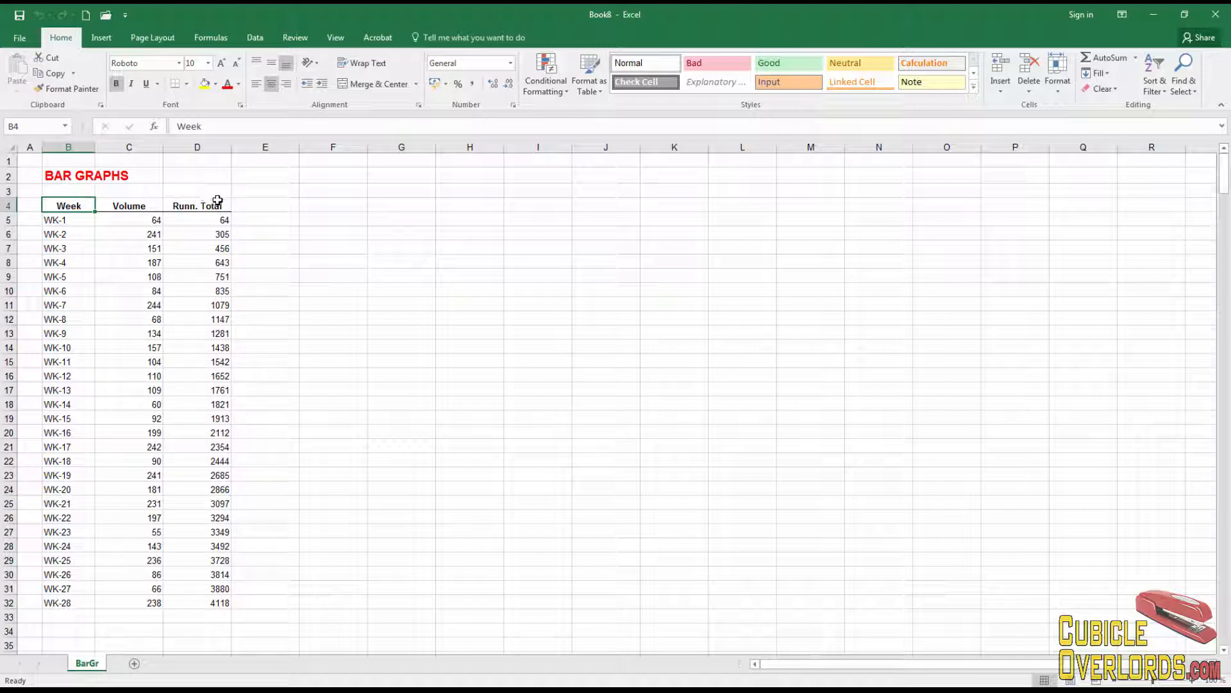
pyautogui.moveTo(61, 204); pyautogui.dragTo(186, 205)
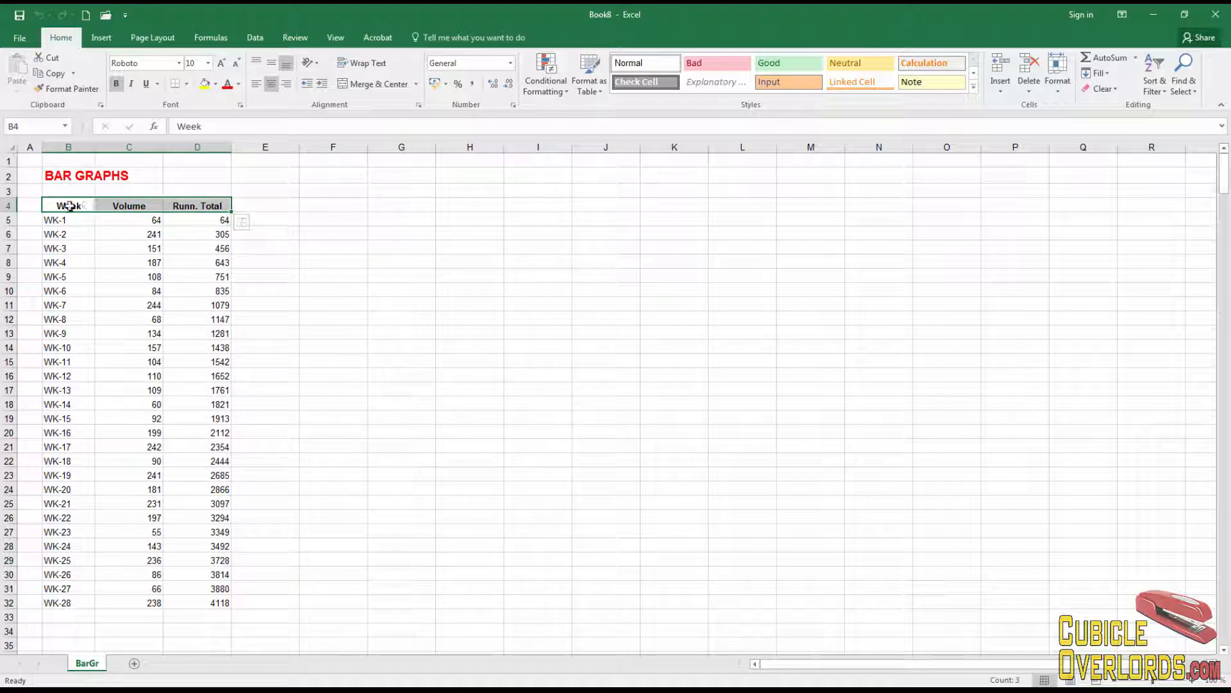
pyautogui.click(114, 259)
# - Select the data from the Week header and show the Insert tab's column and bar chart types
pyautogui.click(71, 212)
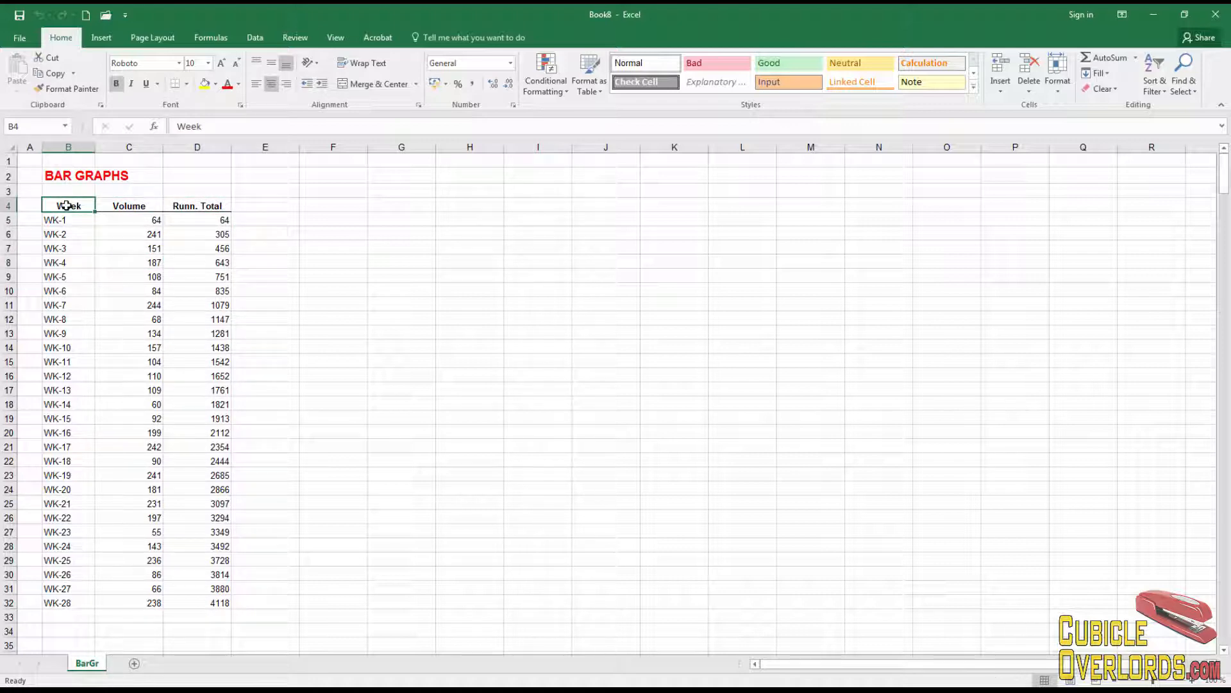
pyautogui.moveTo(67, 207); pyautogui.dragTo(55, 604)
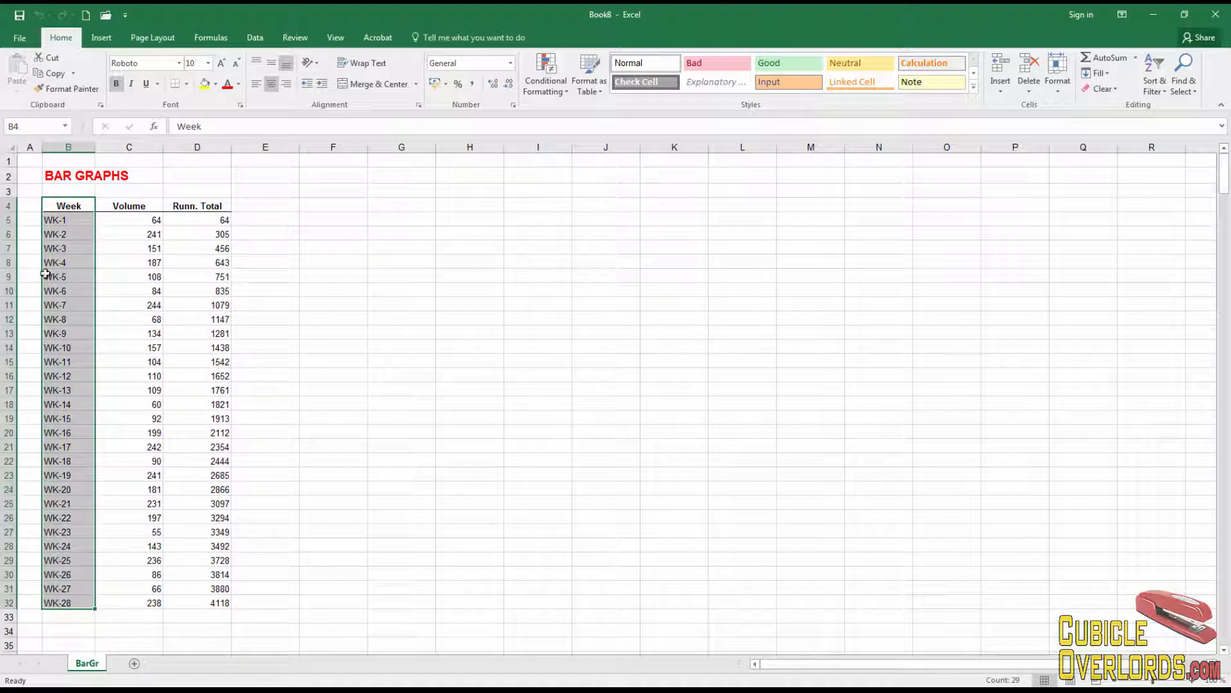
pyautogui.click(74, 219)
pyautogui.click(70, 234)
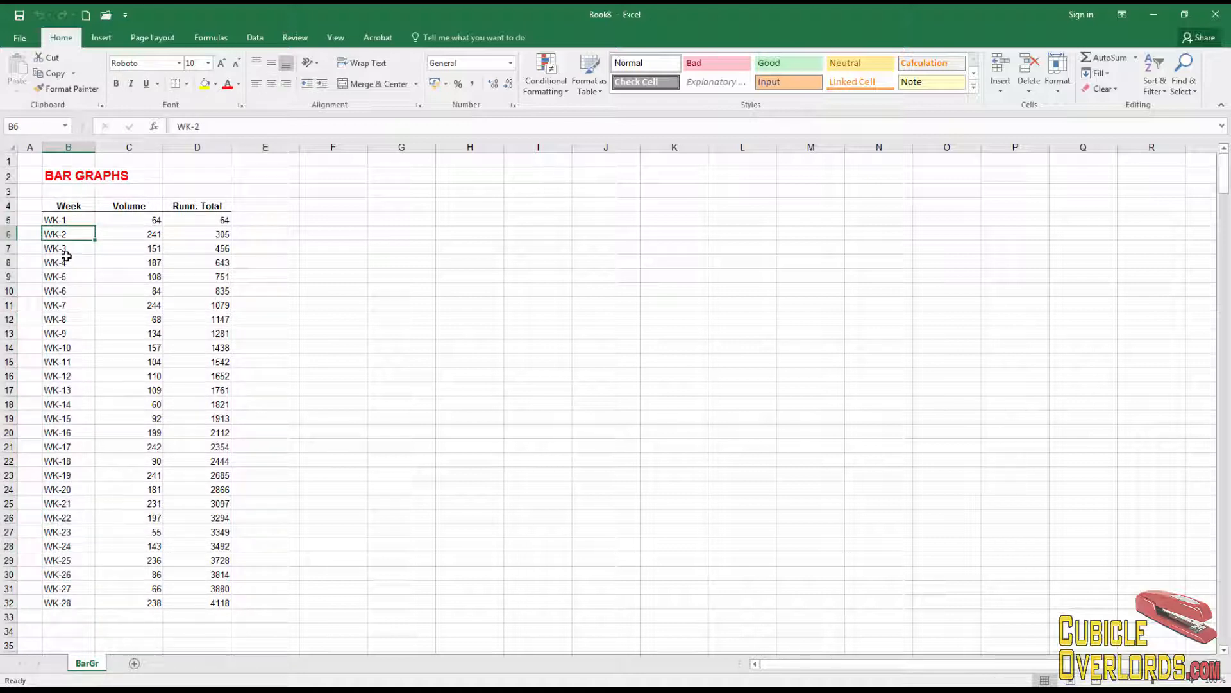
pyautogui.click(132, 207)
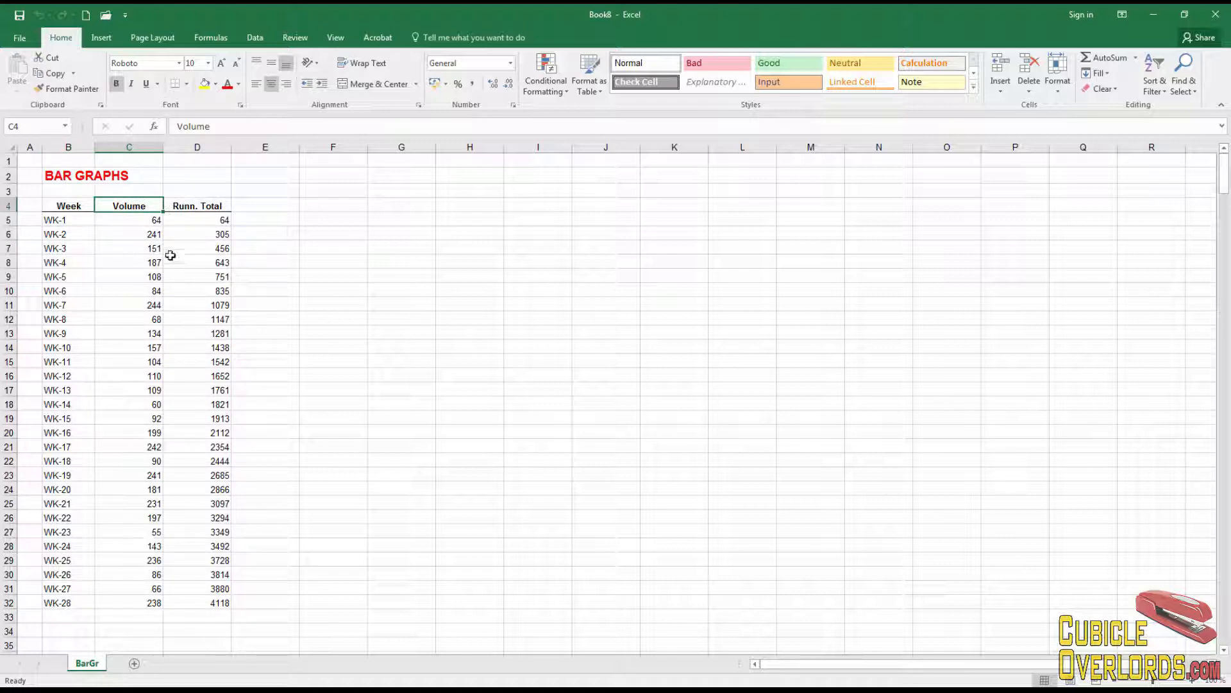
pyautogui.click(202, 207)
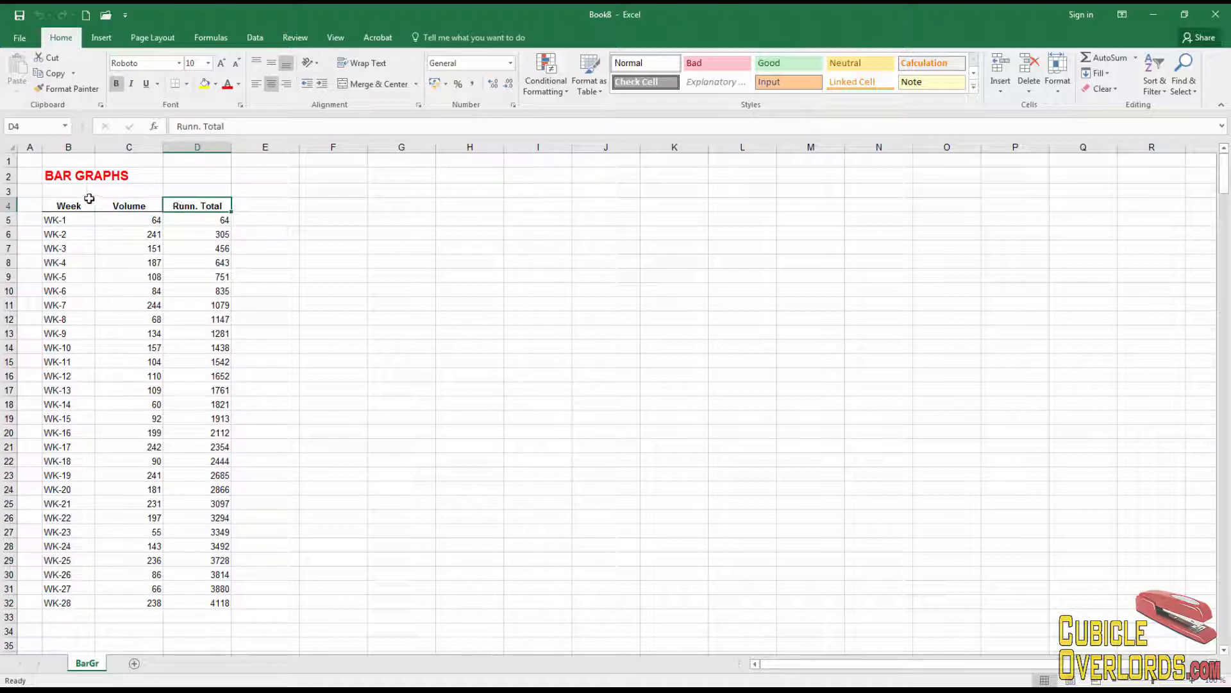
pyautogui.click(69, 204)
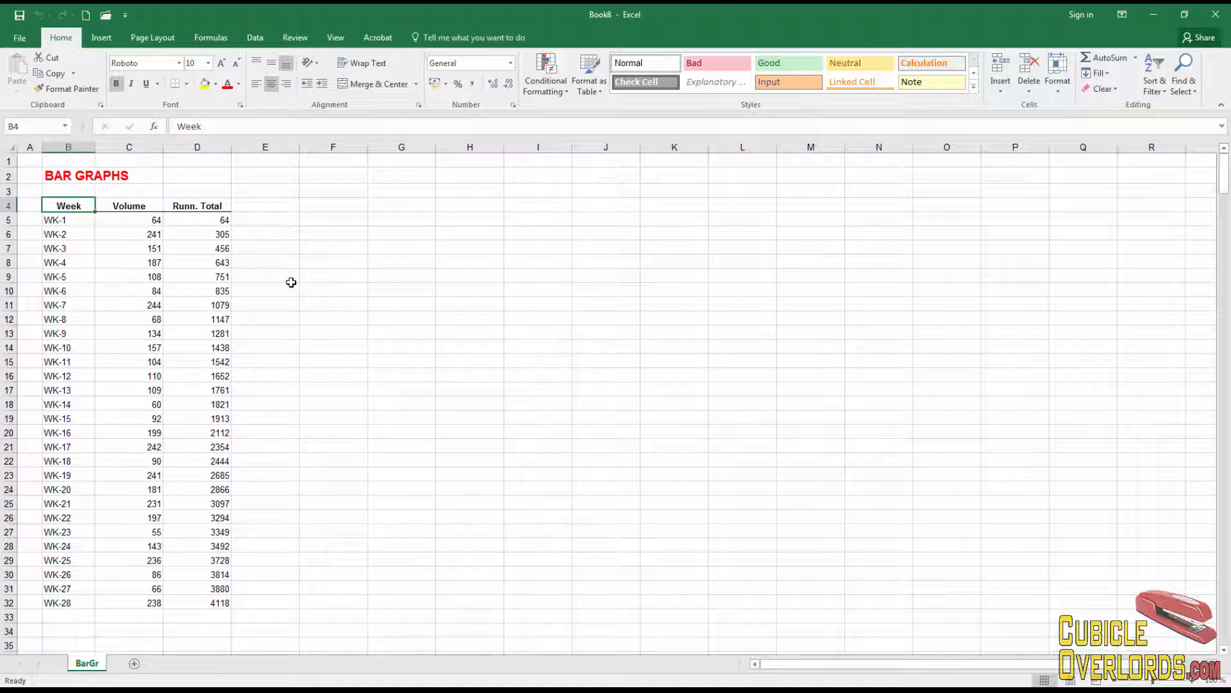
pyautogui.click(325, 206)
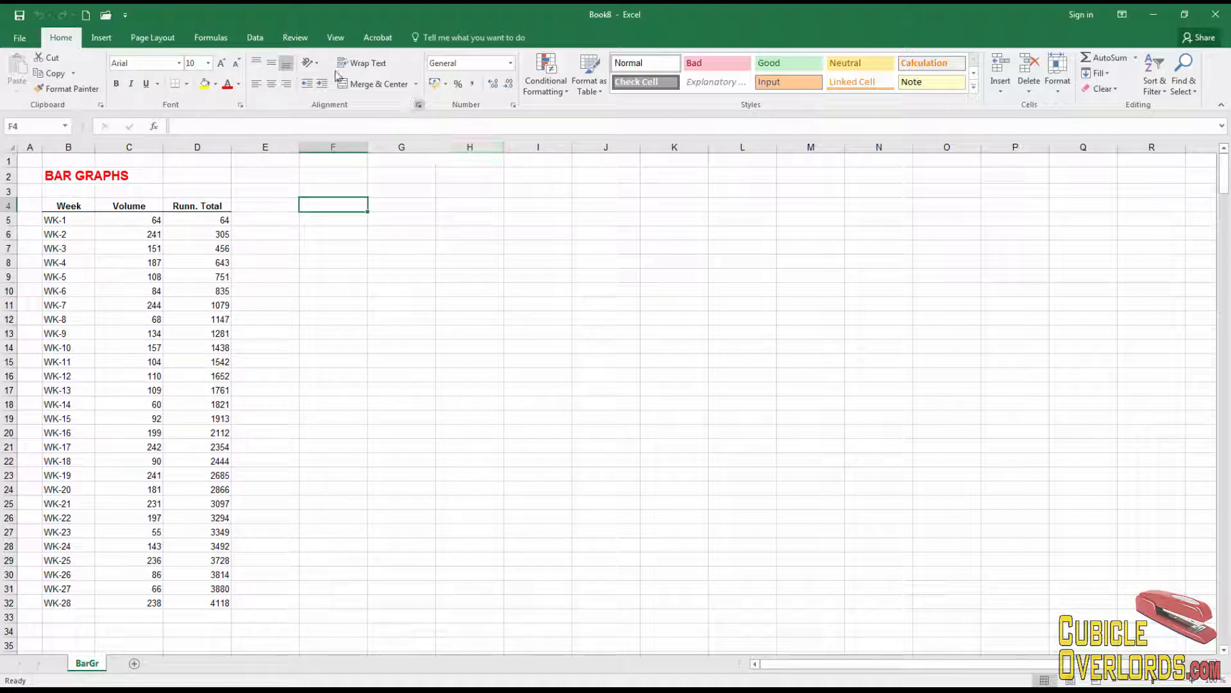
pyautogui.click(71, 207)
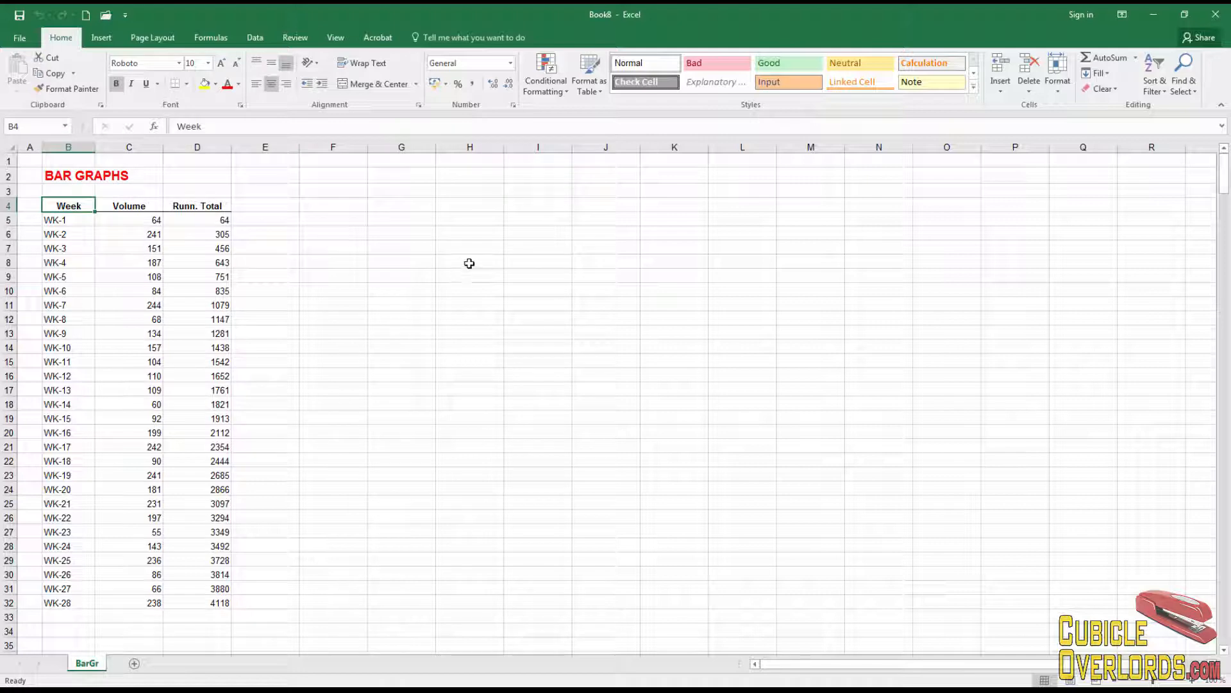
pyautogui.click(101, 38)
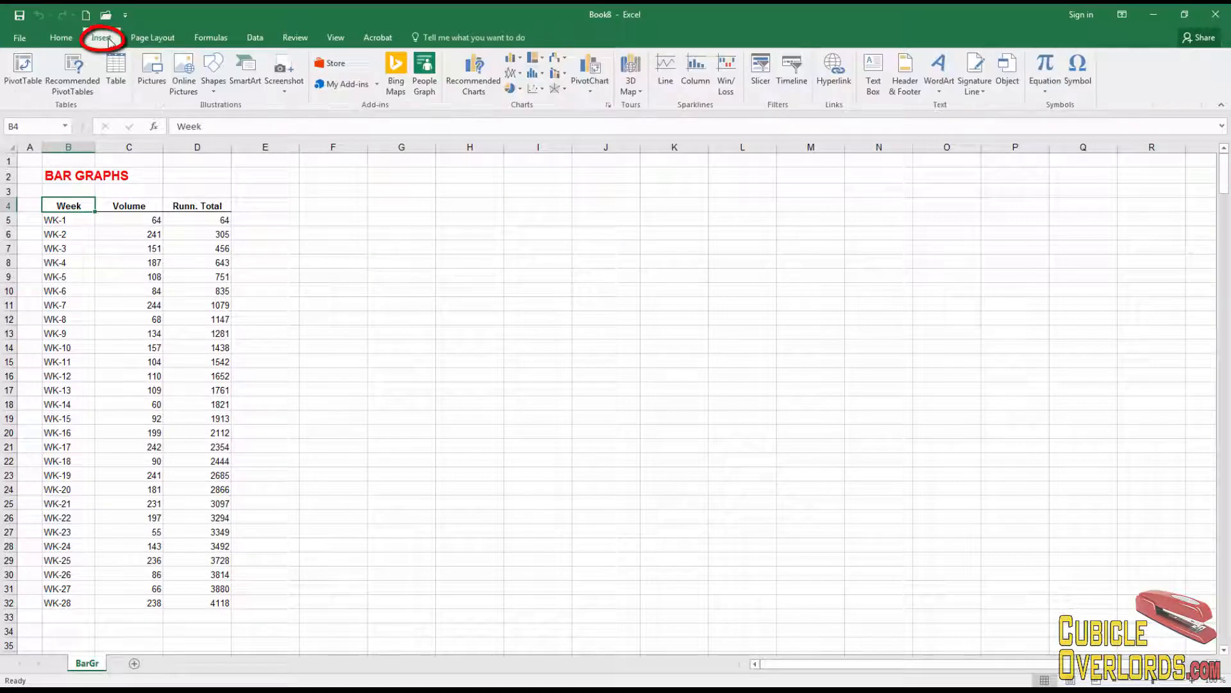
pyautogui.click(521, 61)
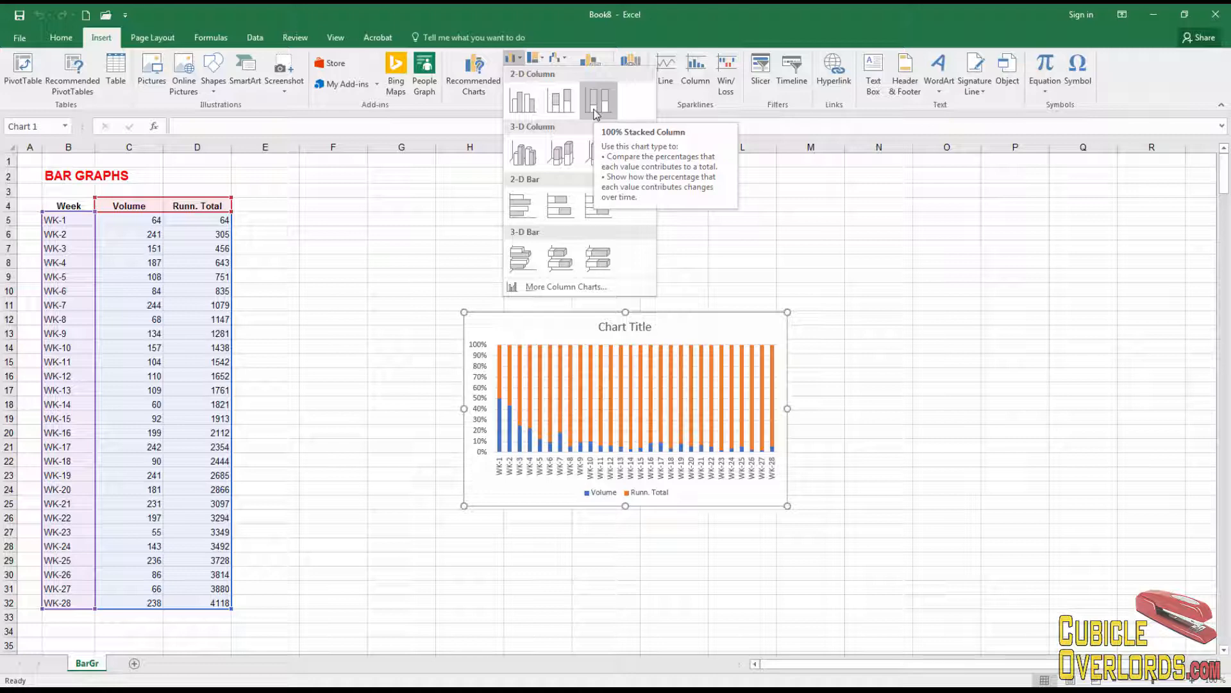
# - Insert a clustered column chart and move and enlarge it beside the table across columns F to O
pyautogui.click(523, 102)
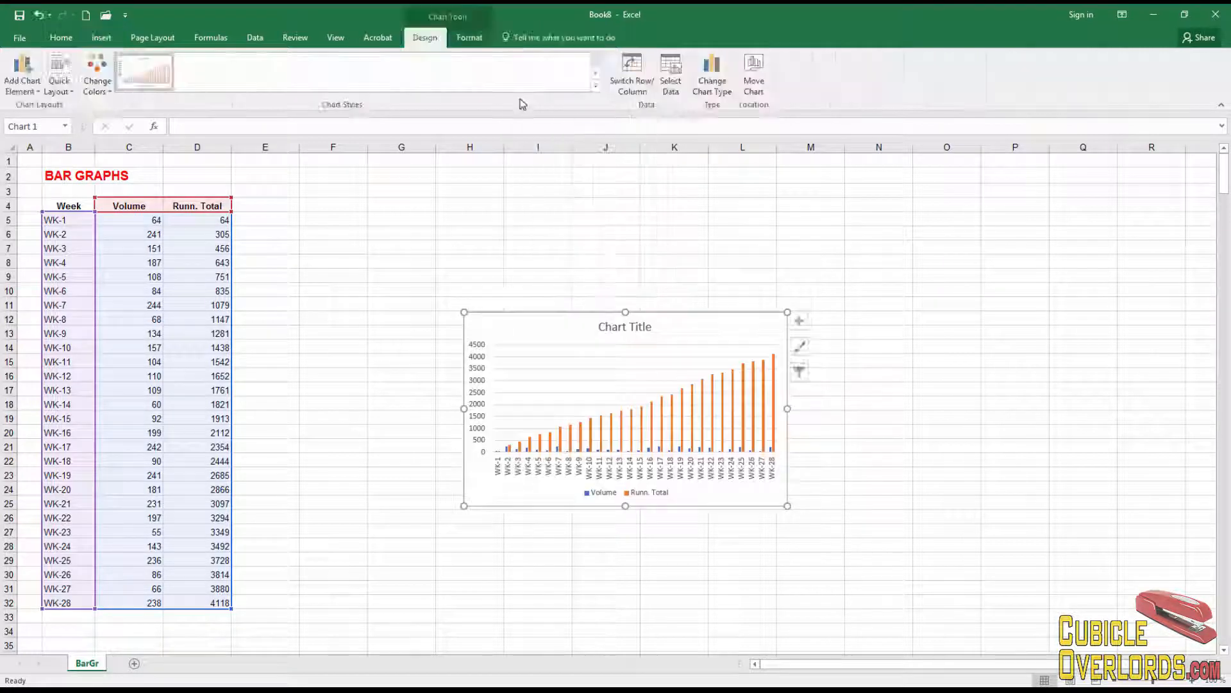
pyautogui.moveTo(504, 308); pyautogui.dragTo(407, 198)
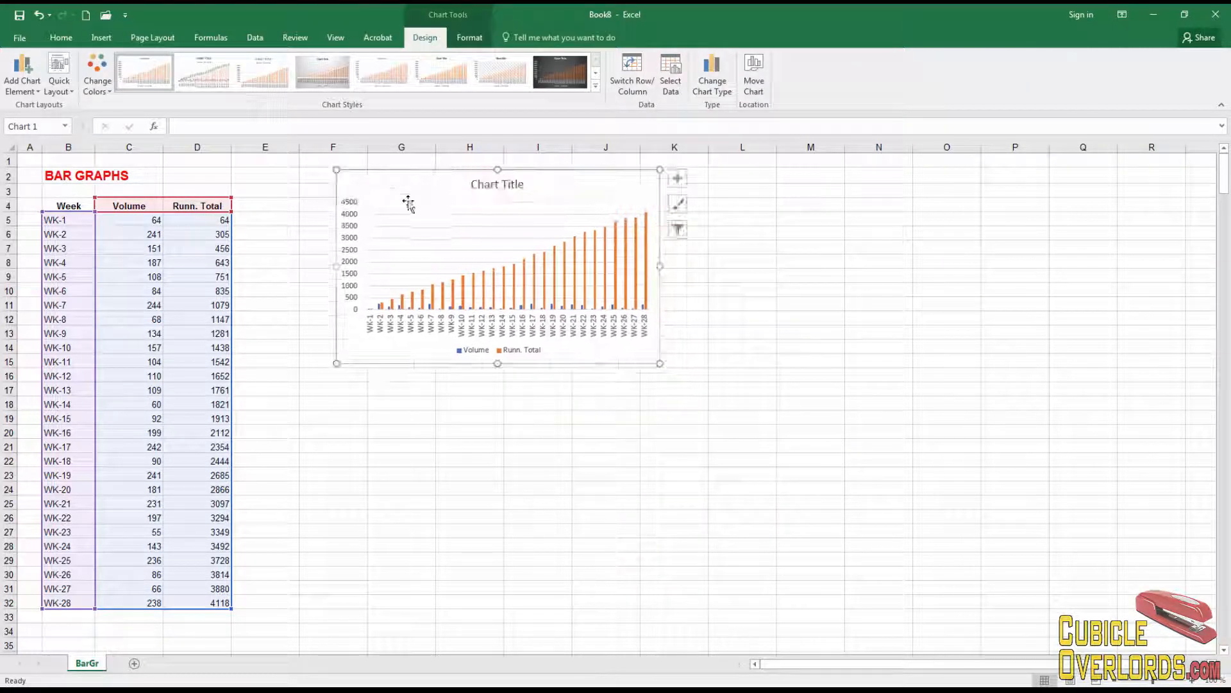
pyautogui.moveTo(659, 363); pyautogui.dragTo(970, 619)
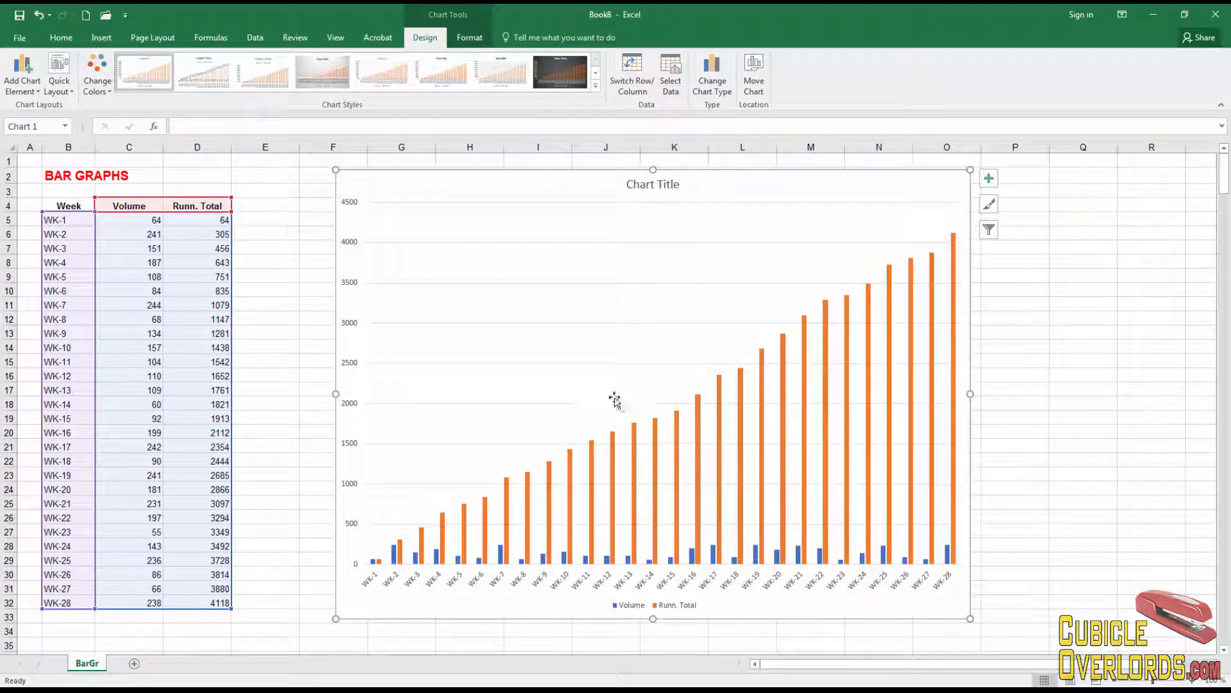
# - Select the Runn. Total series, briefly selecting the single WK-15 and WK-25 bars along the way
pyautogui.click(529, 499)
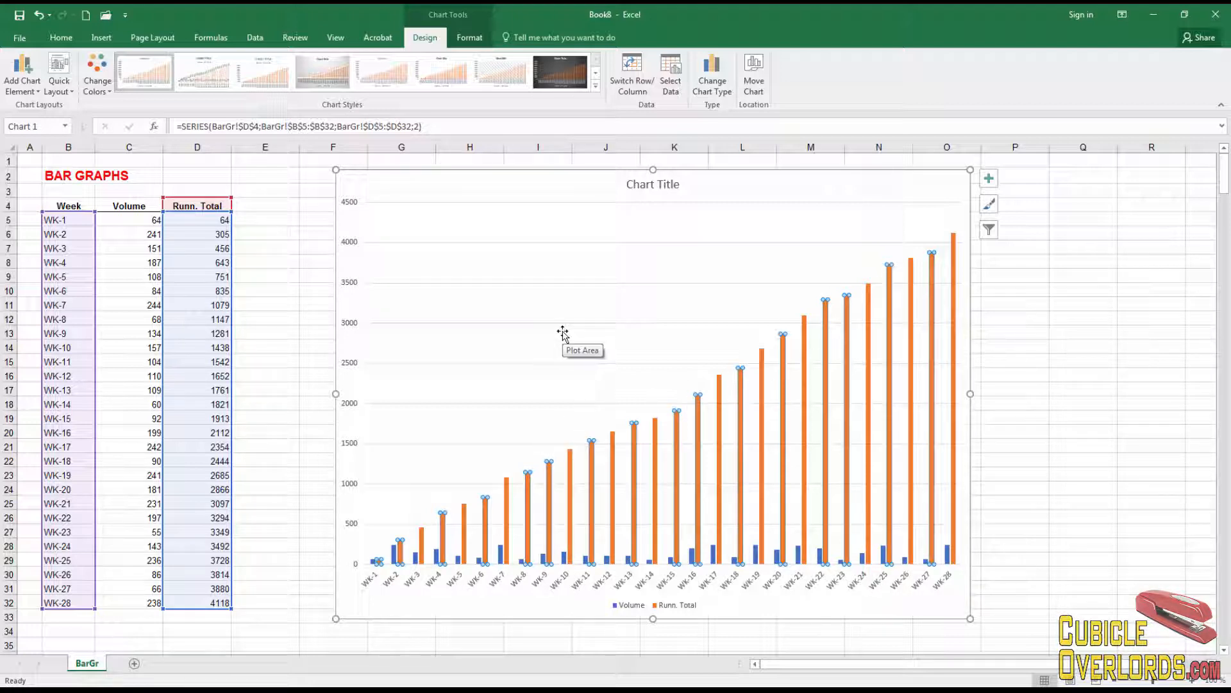
pyautogui.click(677, 465)
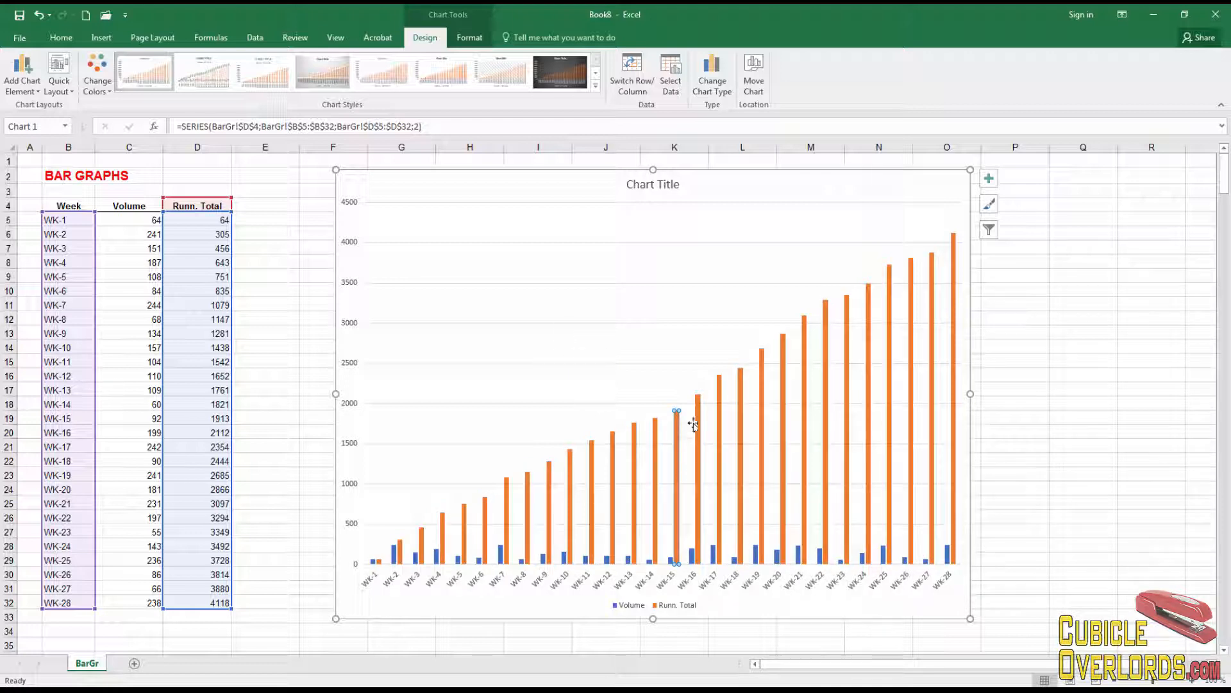
pyautogui.click(666, 359)
pyautogui.click(699, 413)
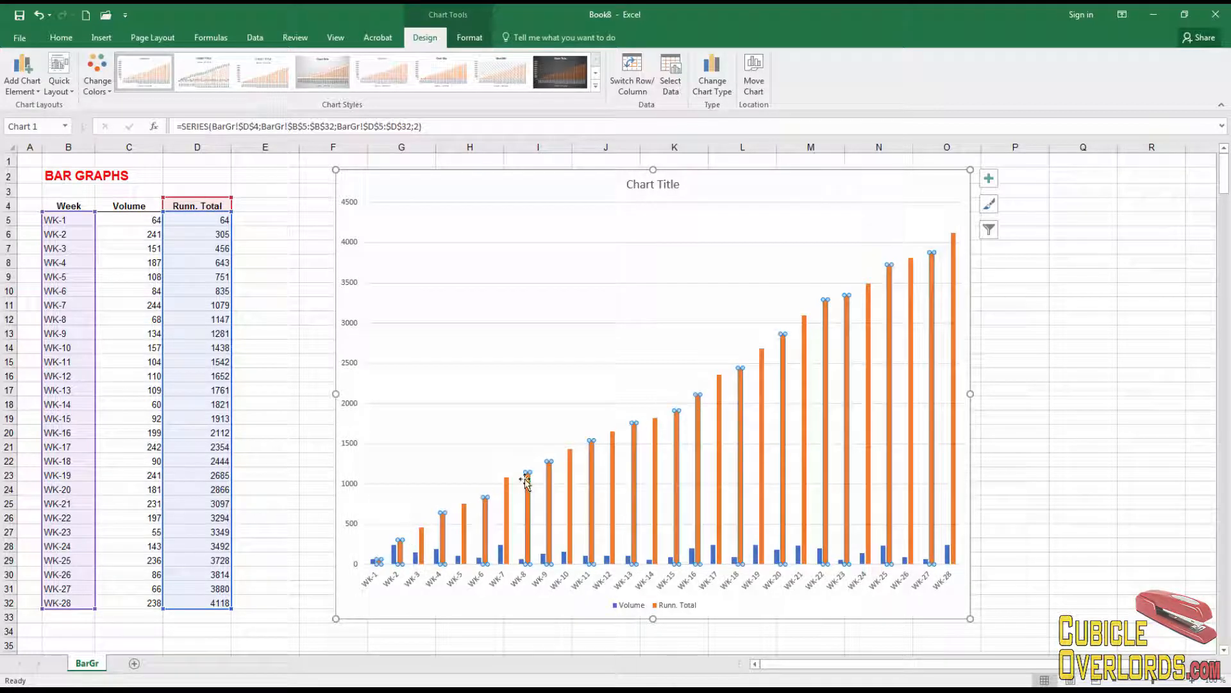
pyautogui.click(892, 296)
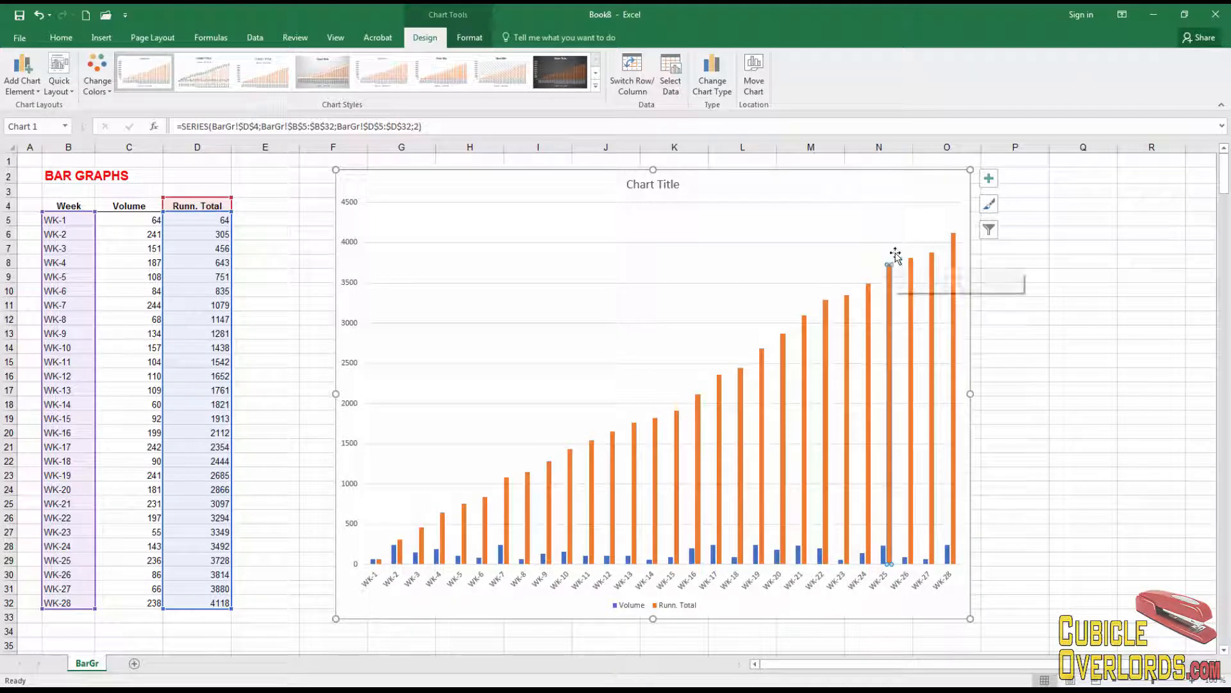
pyautogui.click(840, 292)
# - Delete the Runn. Total series and stretch the Volume chart wider through column Q
pyautogui.click(629, 510)
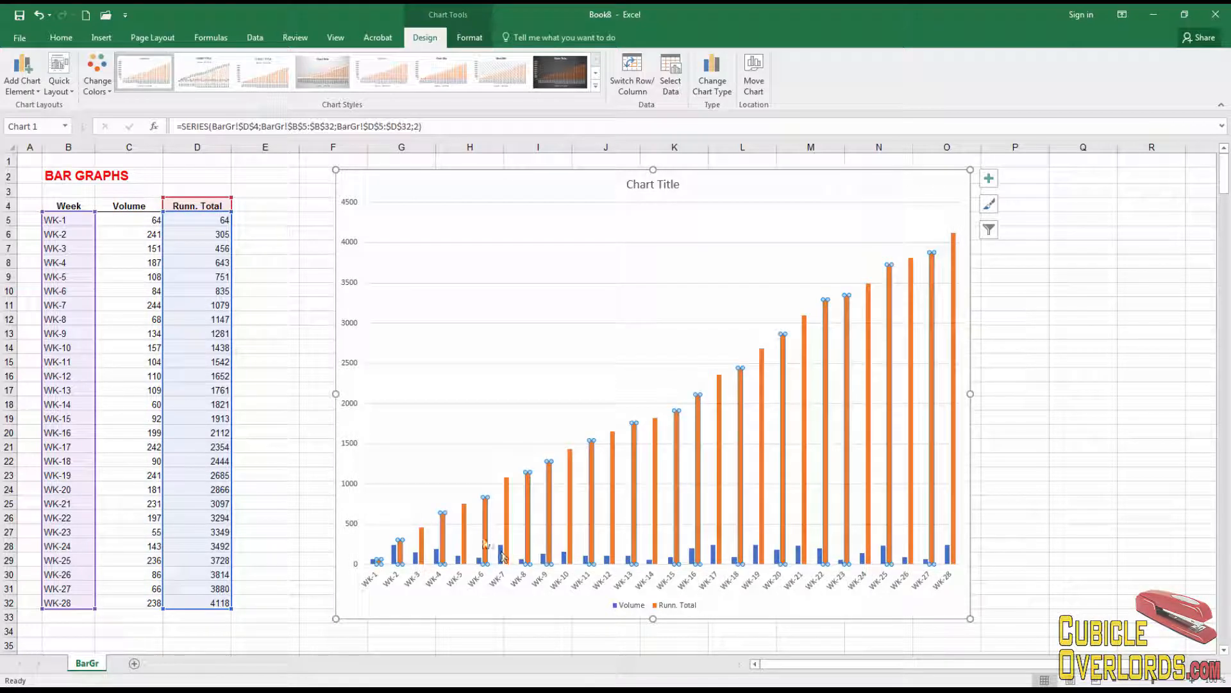
pyautogui.press('Delete')
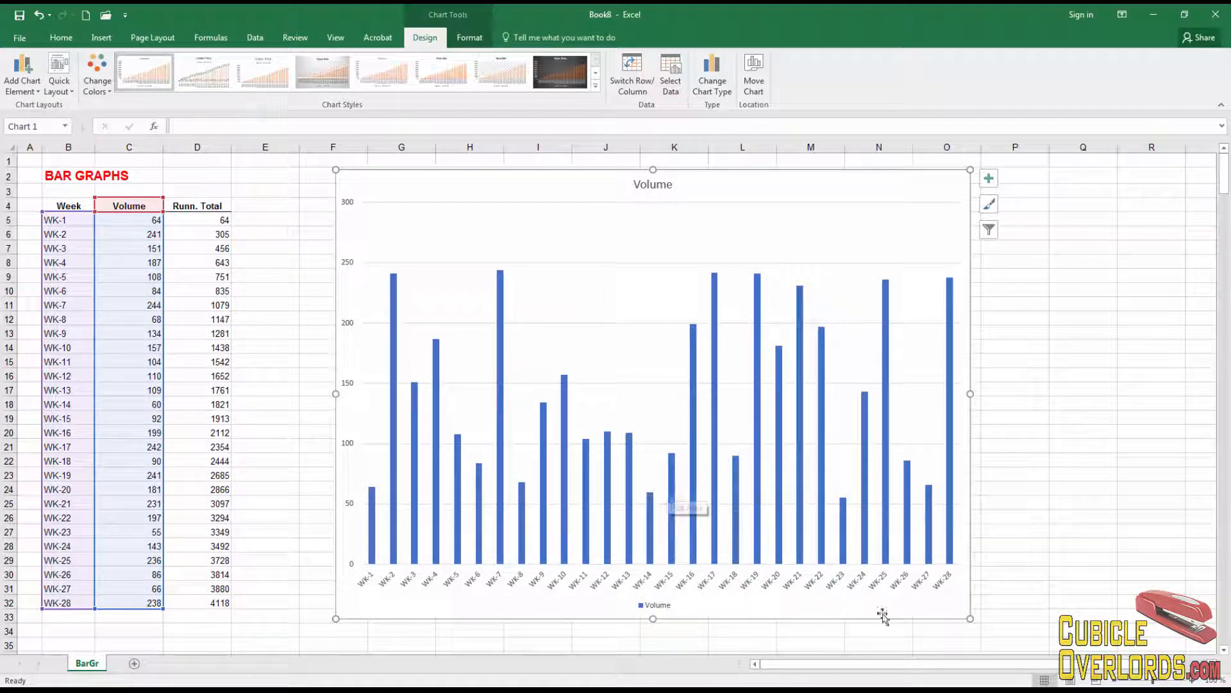
pyautogui.moveTo(969, 622); pyautogui.dragTo(1129, 626)
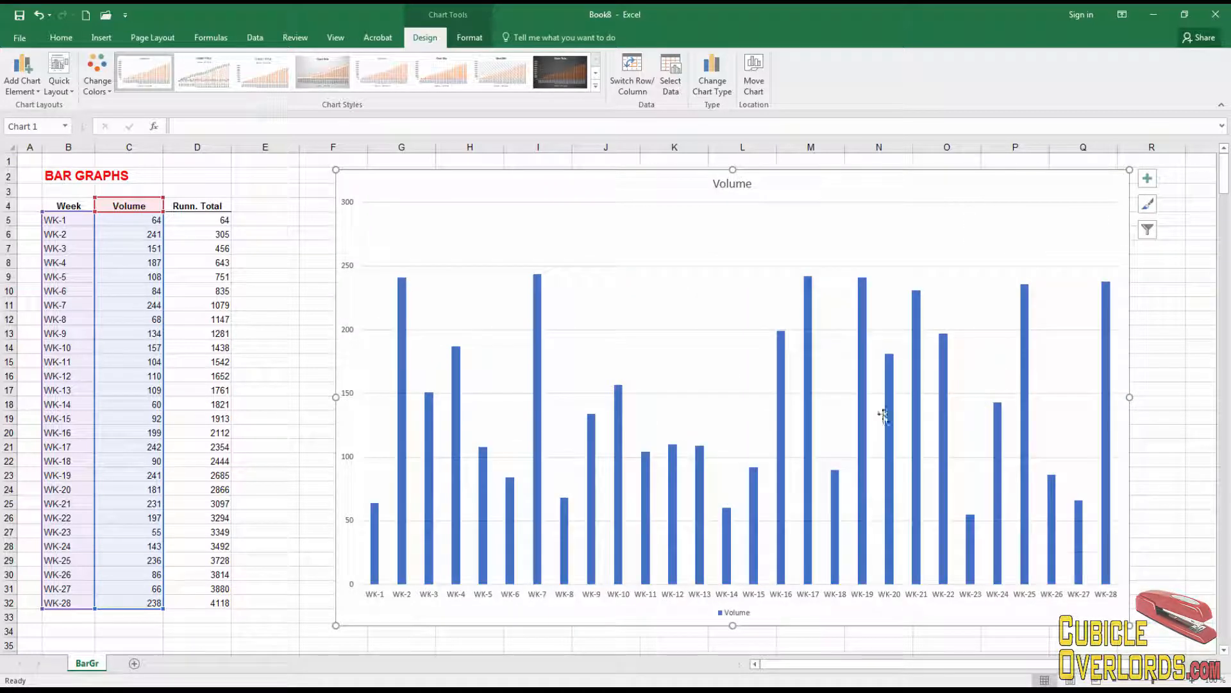
pyautogui.click(38, 91)
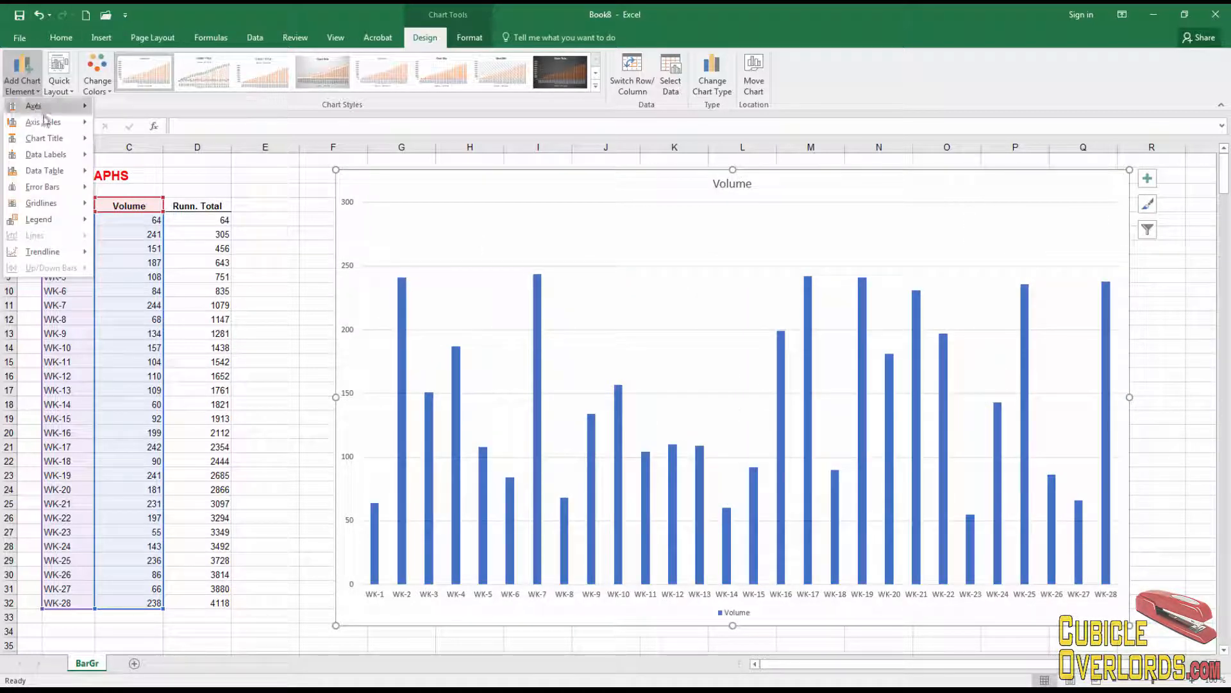
# - Add a vertical axis title reading 'Sales Volume, Weekly'
pyautogui.moveTo(45, 122)
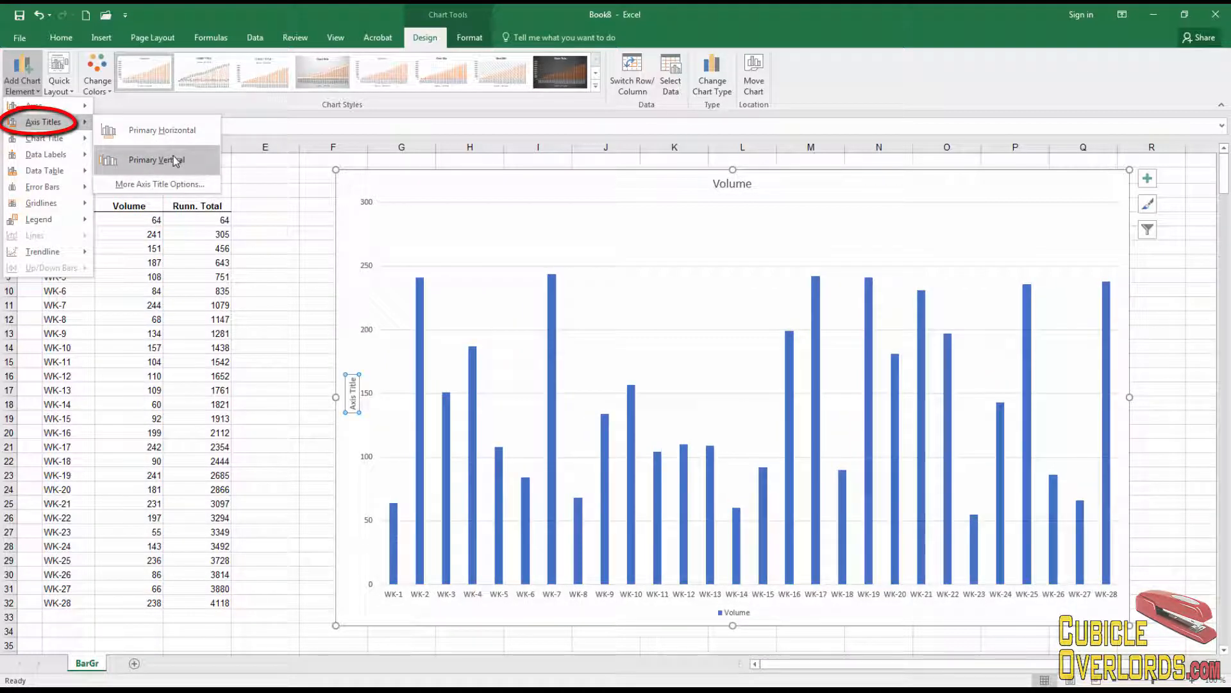
pyautogui.click(175, 160)
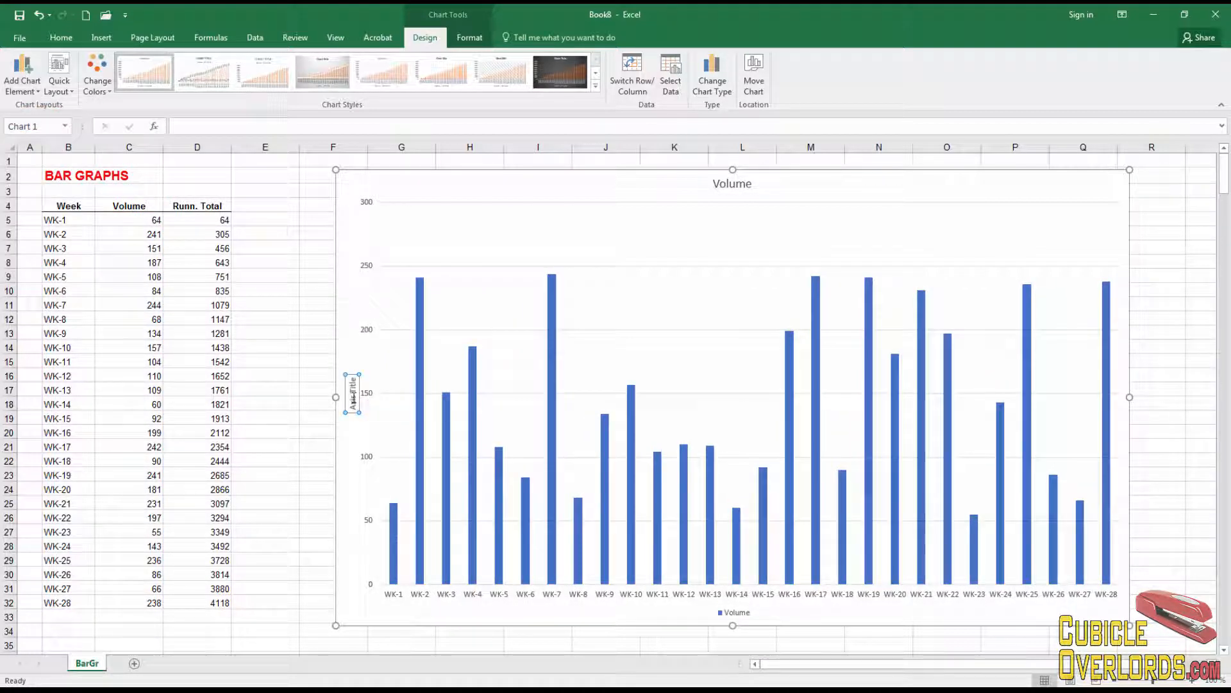
pyautogui.doubleClick(352, 401)
pyautogui.hotkey('ctrl', 'a')
pyautogui.write('Sales Volume, Weekl')
pyautogui.click(652, 355)
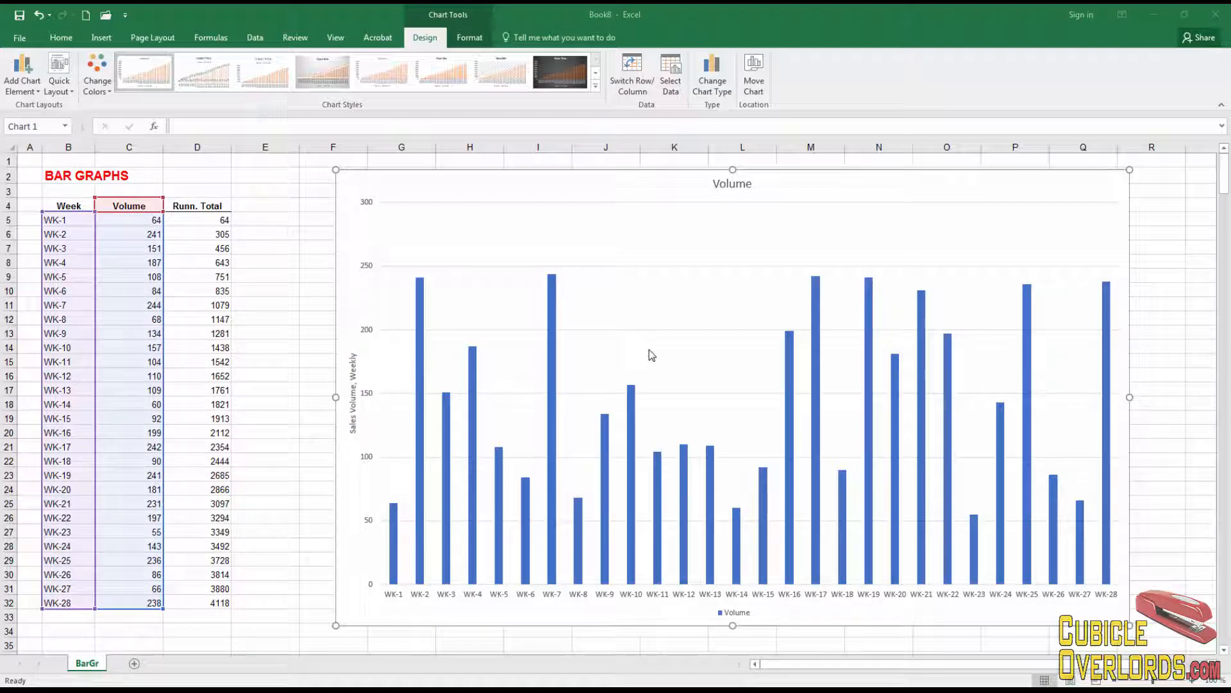
# - Add a horizontal axis title reading 'Week under study'
pyautogui.click(28, 93)
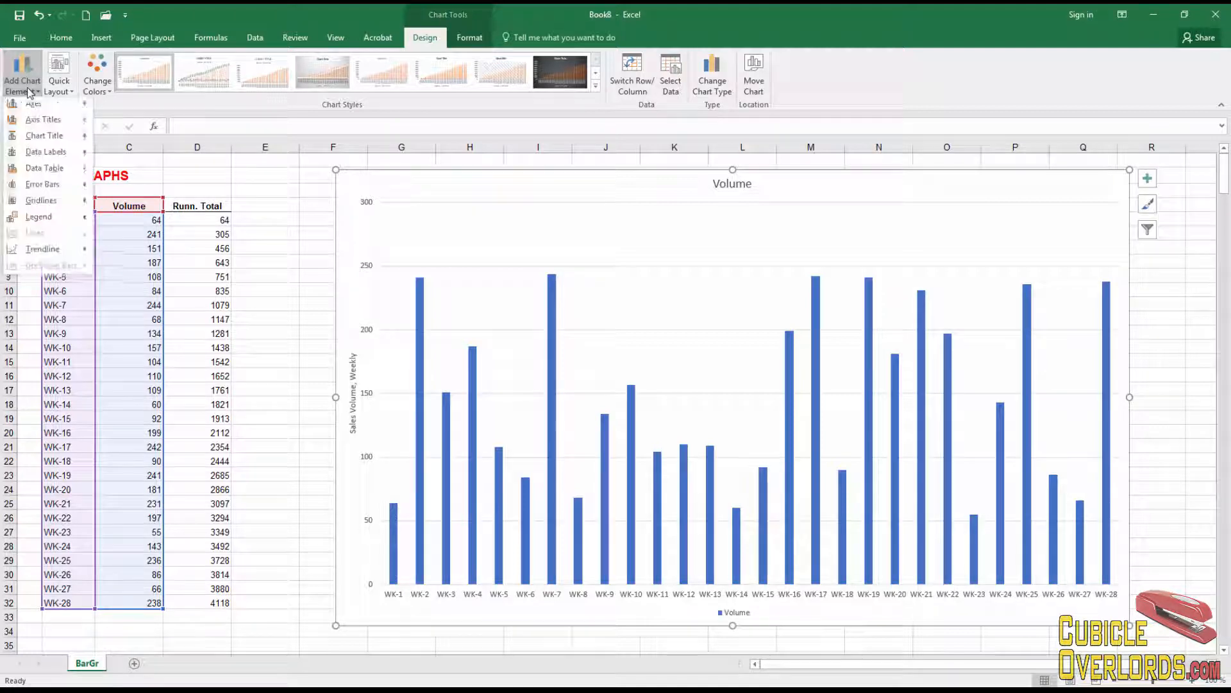
pyautogui.moveTo(50, 128)
pyautogui.click(166, 128)
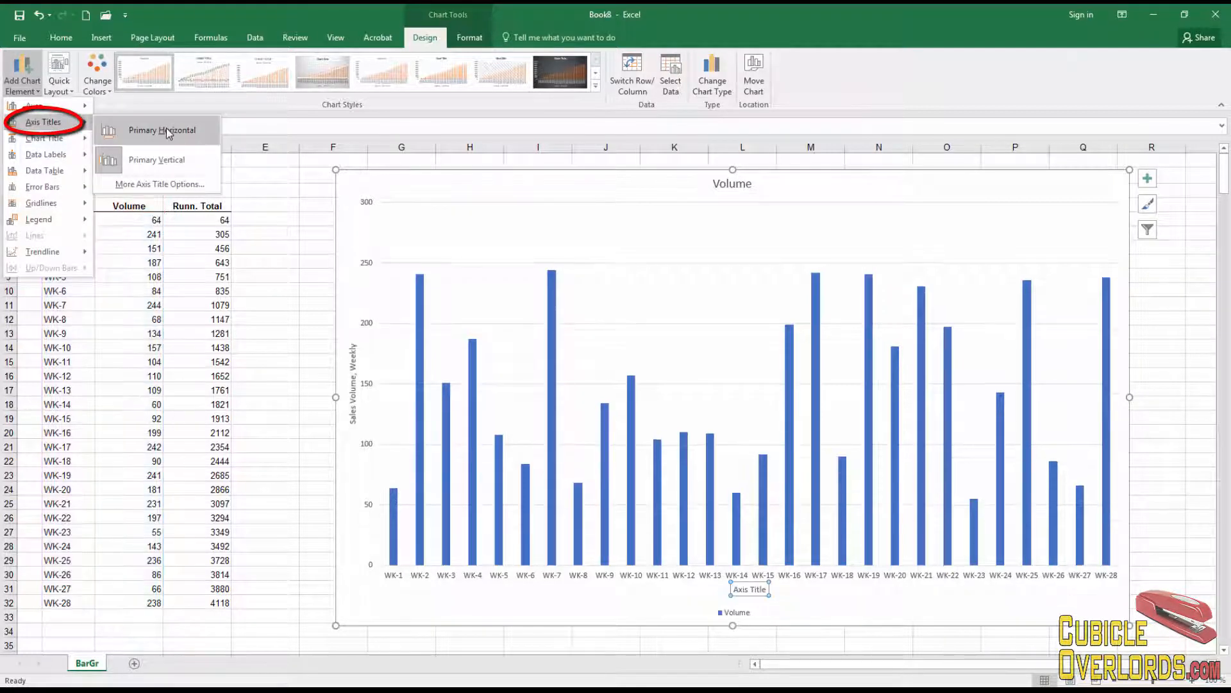
pyautogui.click(751, 588)
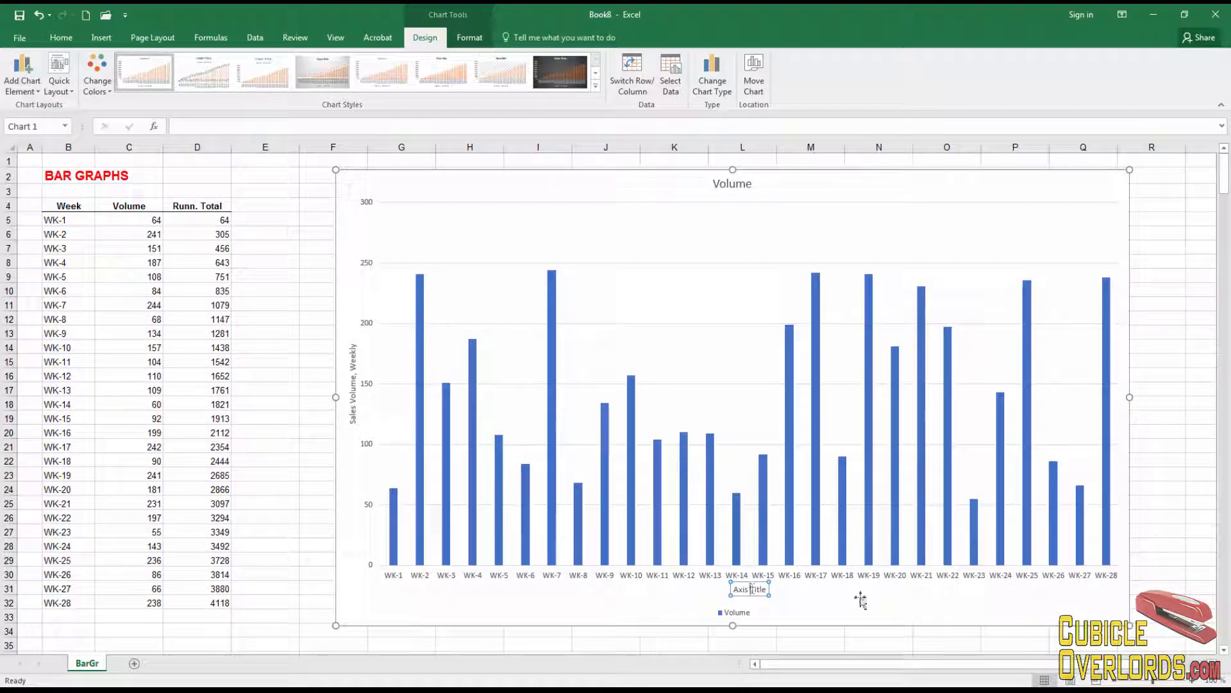
pyautogui.hotkey('ctrl', 'a')
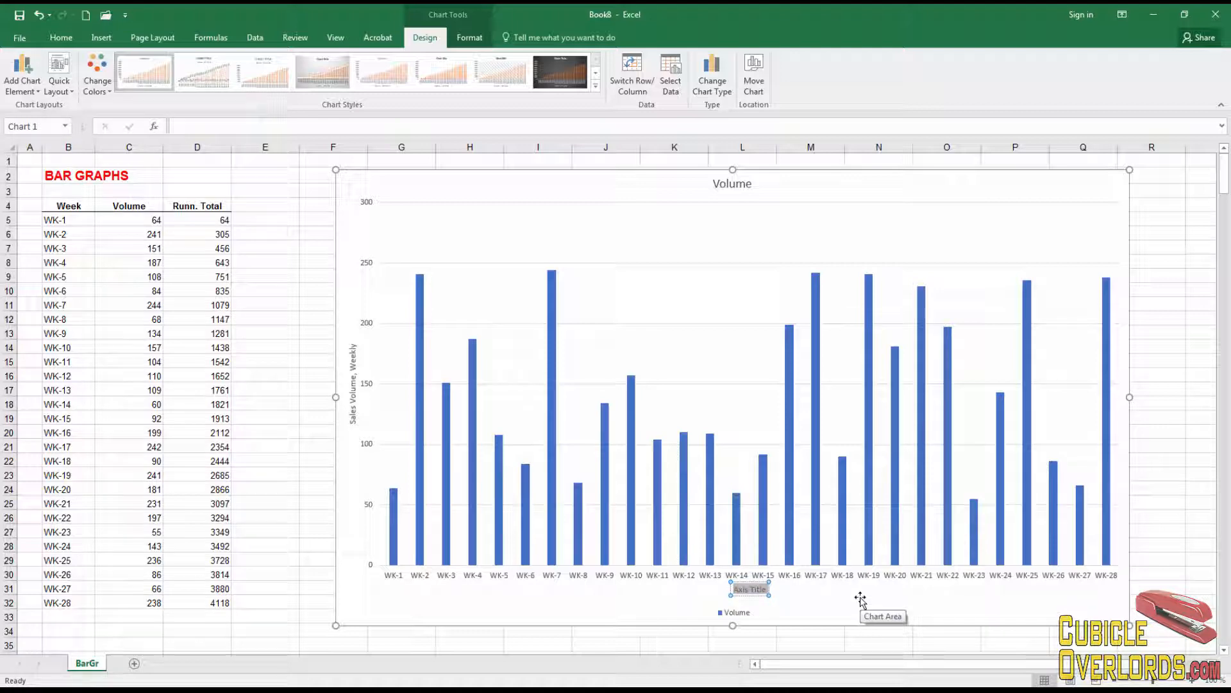
pyautogui.write('Week under study')
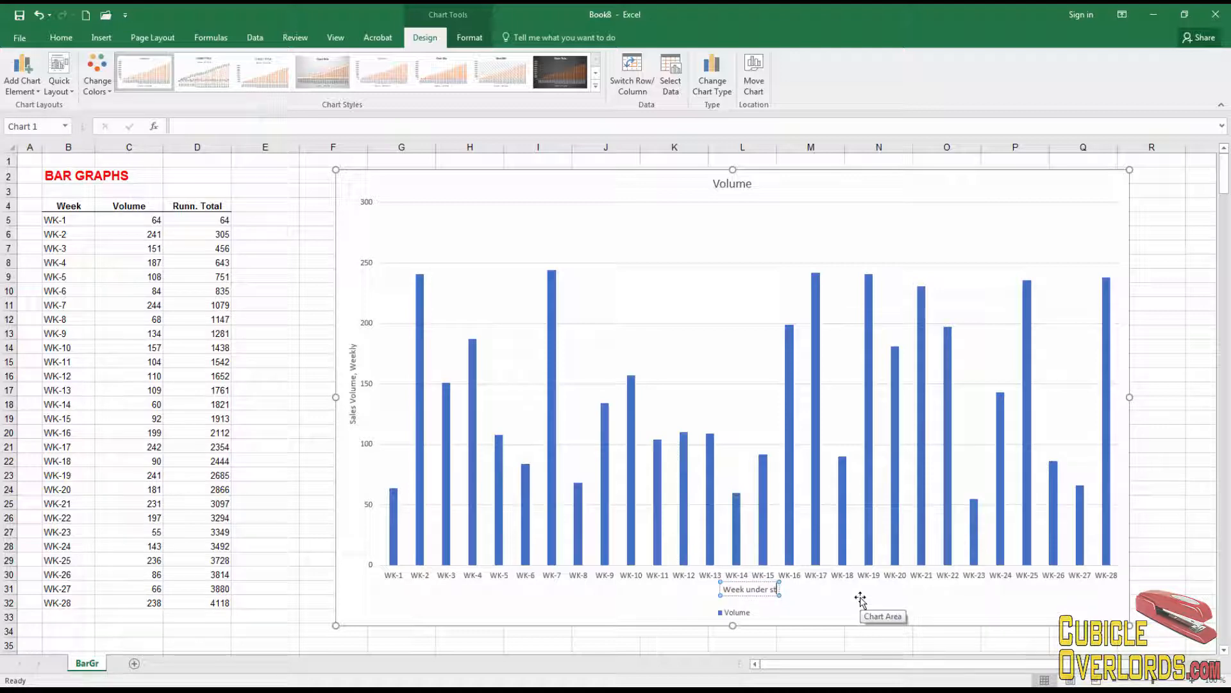
pyautogui.click(1153, 459)
pyautogui.click(1026, 306)
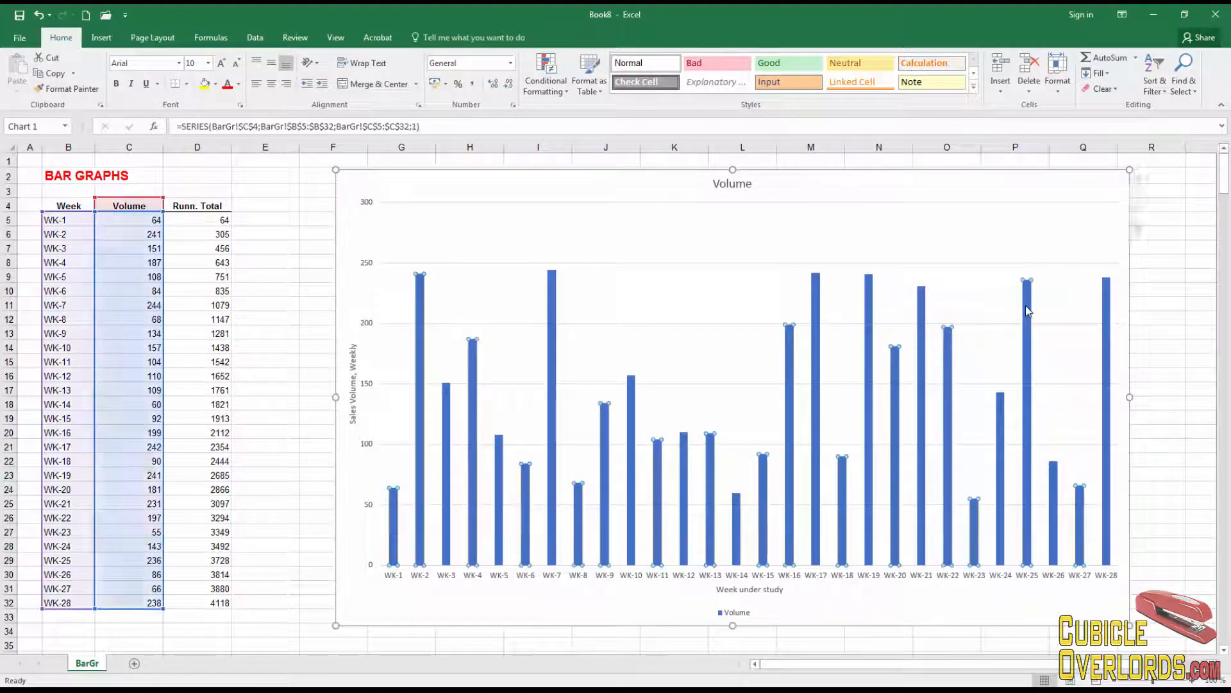
# - Select the Volume legend, nudge it aside, and delete it from the chart
pyautogui.click(731, 611)
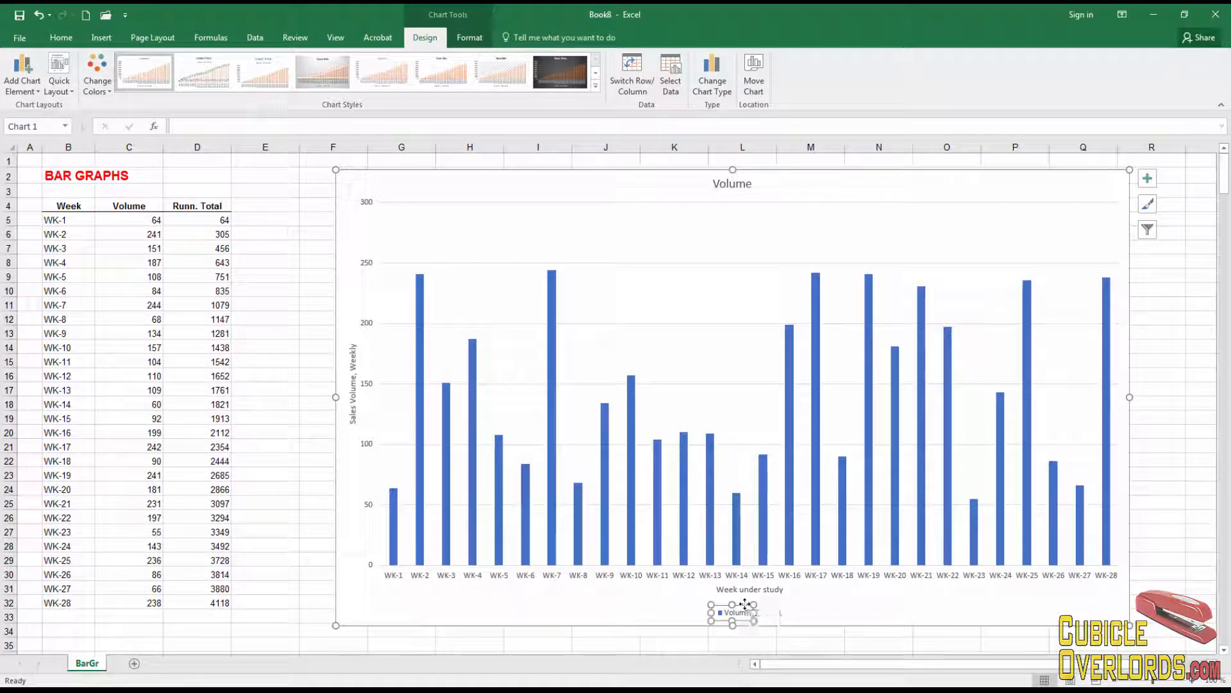
pyautogui.moveTo(970, 245); pyautogui.dragTo(1000, 239)
pyautogui.press('Delete')
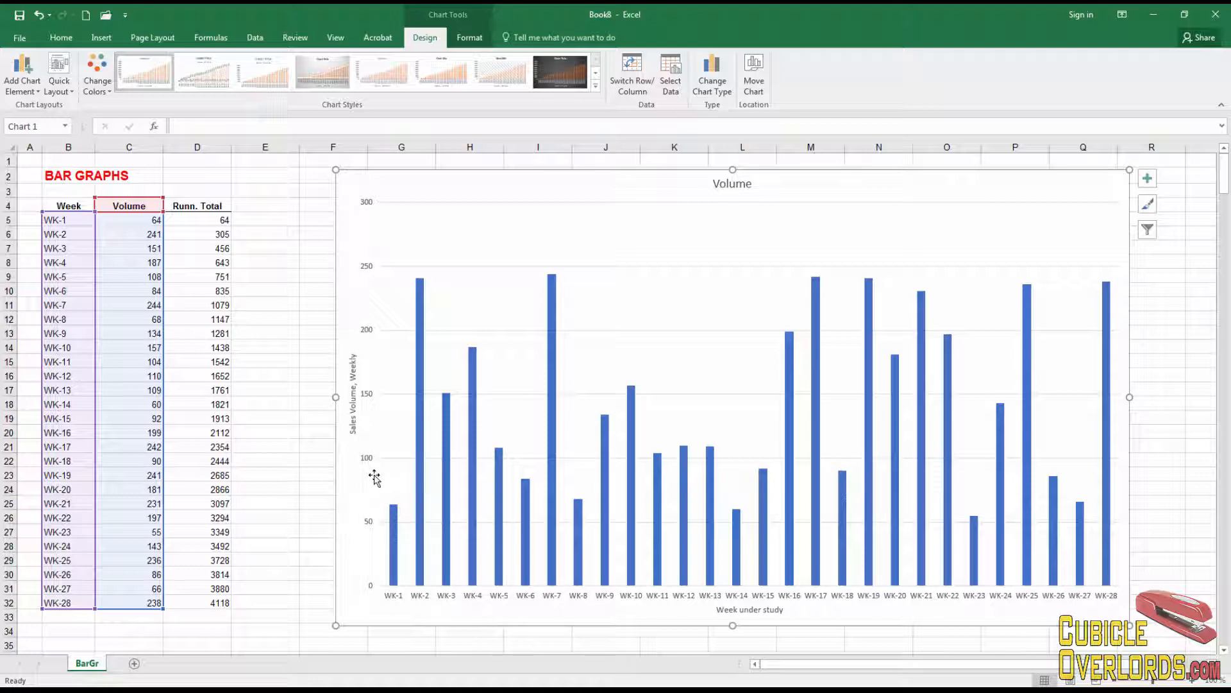
pyautogui.moveTo(552, 324)
pyautogui.click(420, 388)
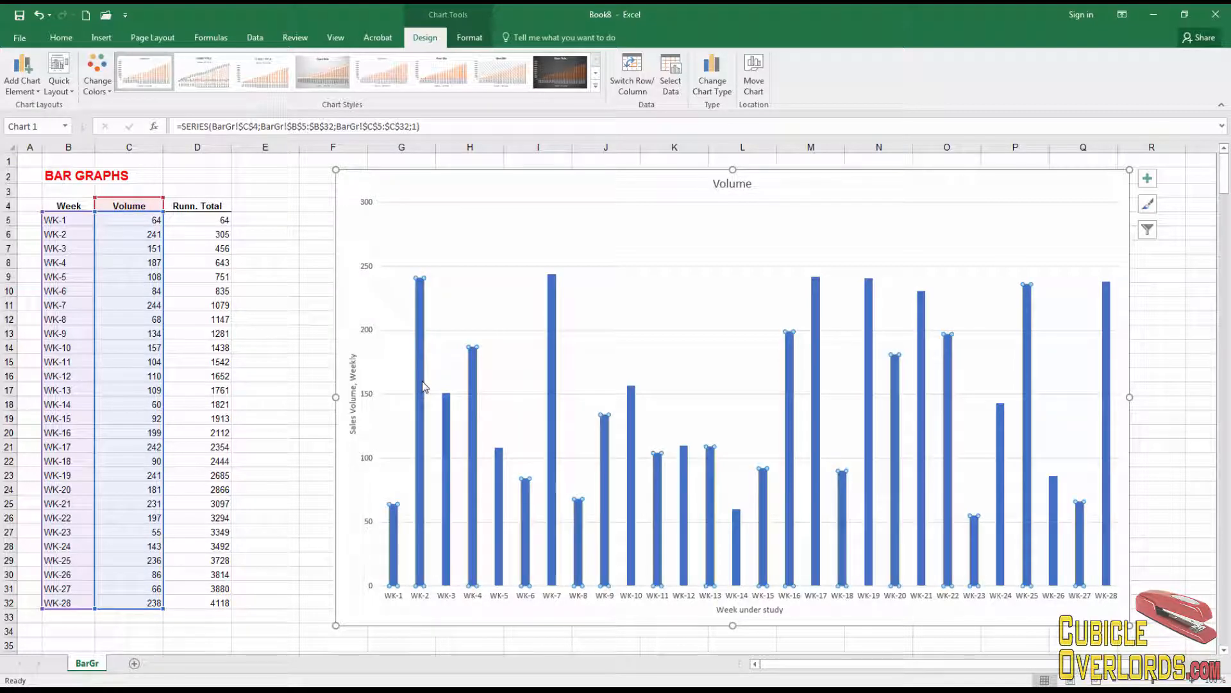
# - Change the Volume series gap width from 219% to 10% in Format Data Series
pyautogui.rightClick(421, 309)
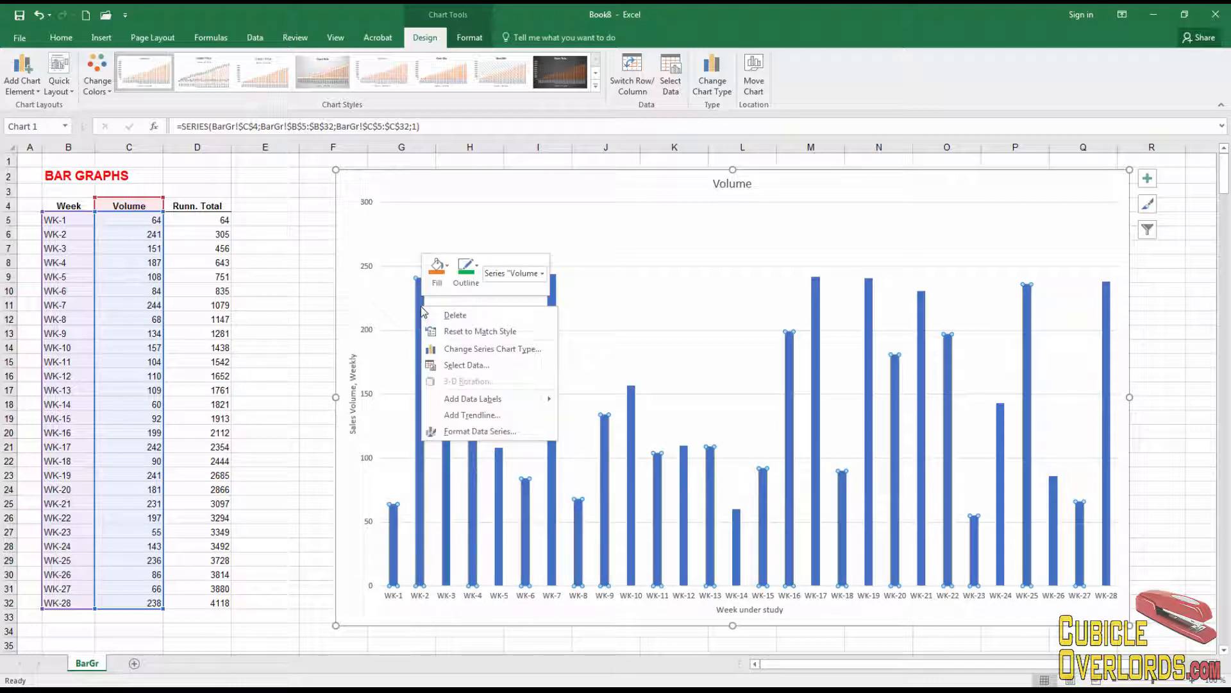
pyautogui.click(525, 429)
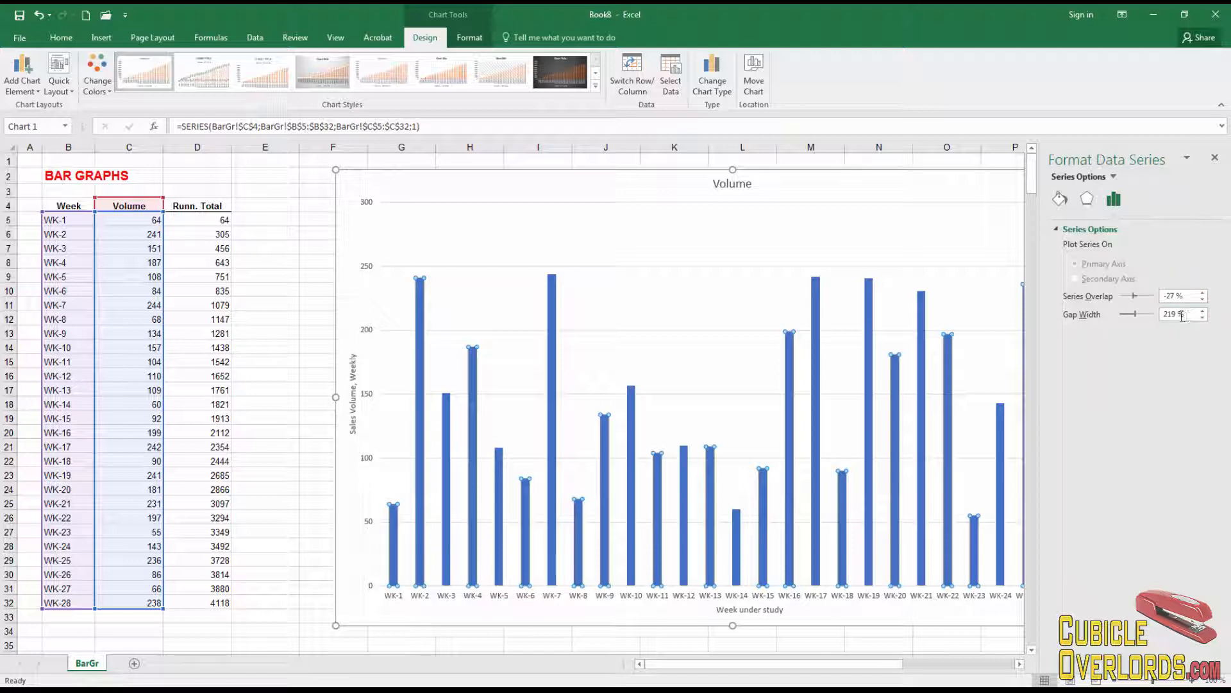
pyautogui.moveTo(1176, 314); pyautogui.dragTo(1158, 319)
pyautogui.write('10')
pyautogui.press('Return')
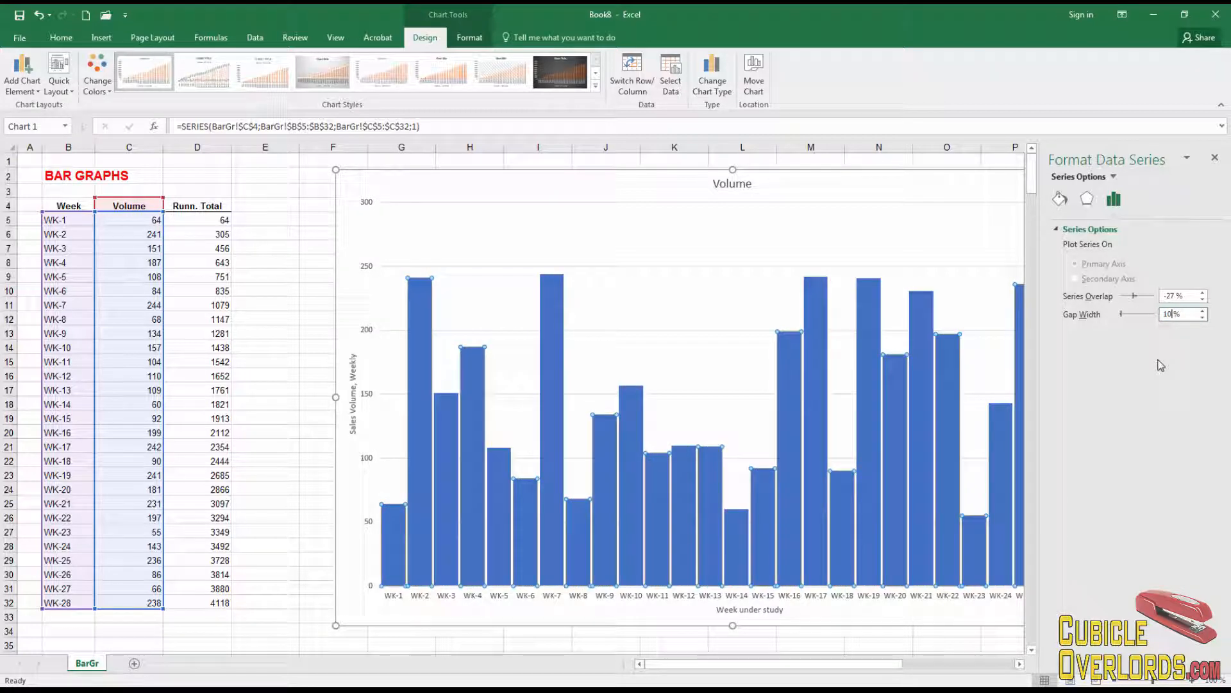
pyautogui.click(271, 516)
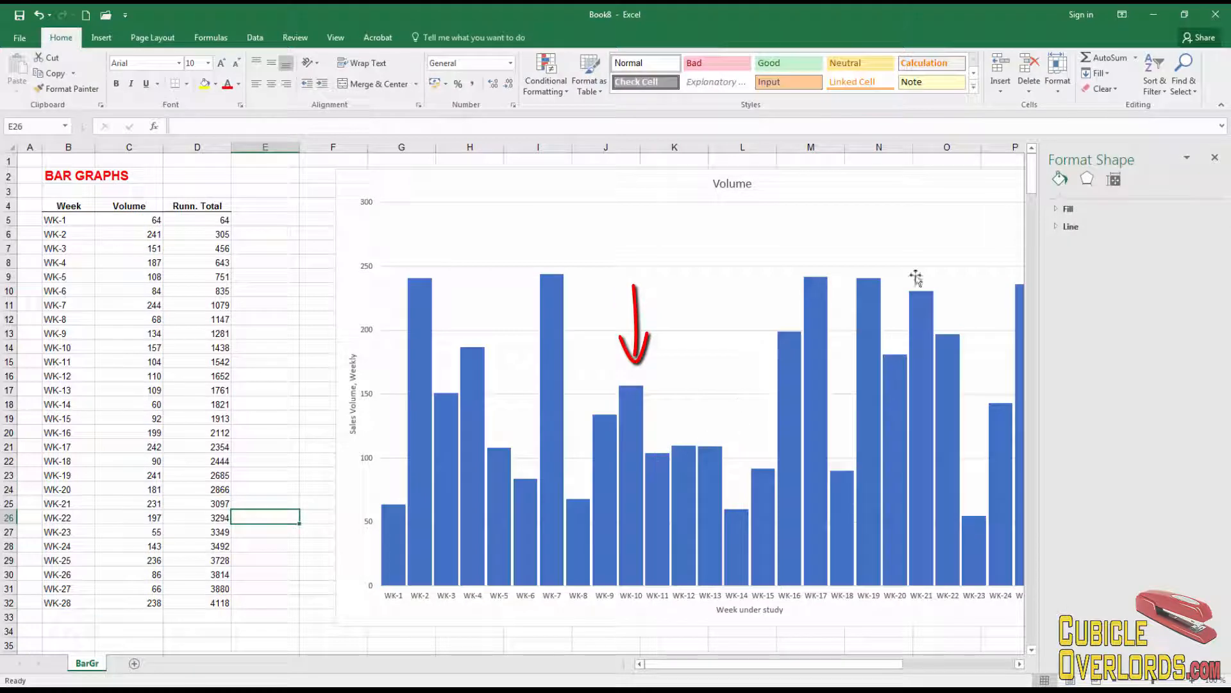
# - Close the formatting pane and reselect the Volume chart showing WK-1 through WK-28
pyautogui.click(1215, 158)
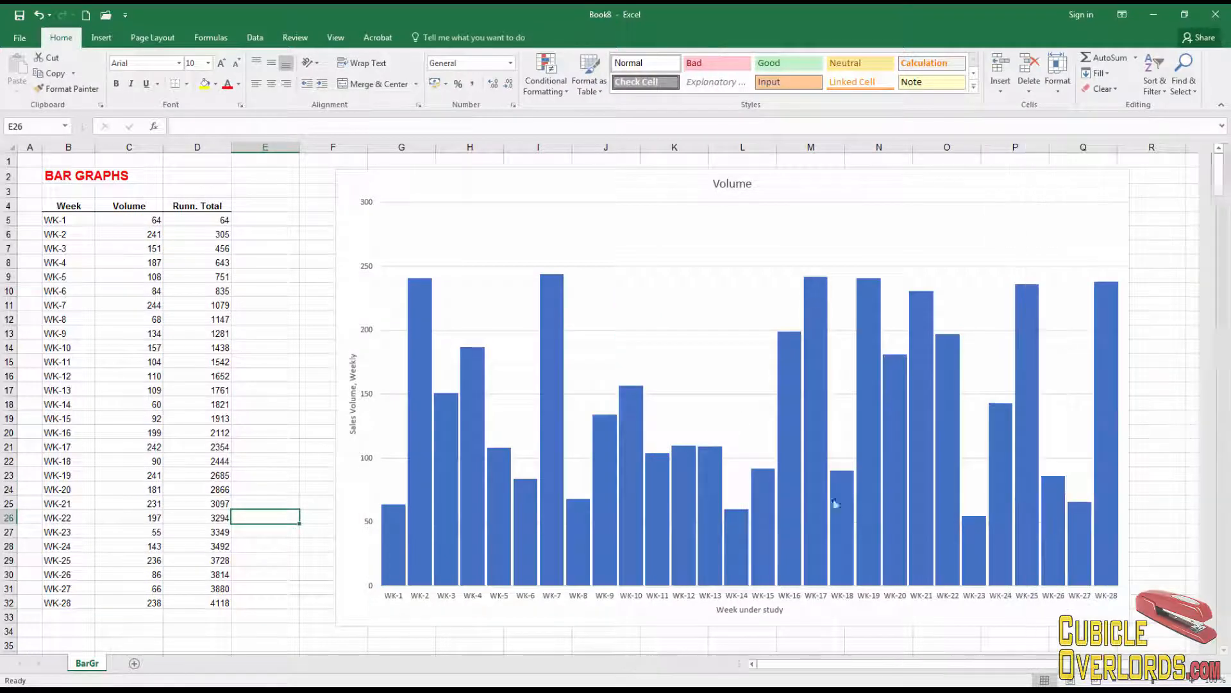
pyautogui.click(744, 302)
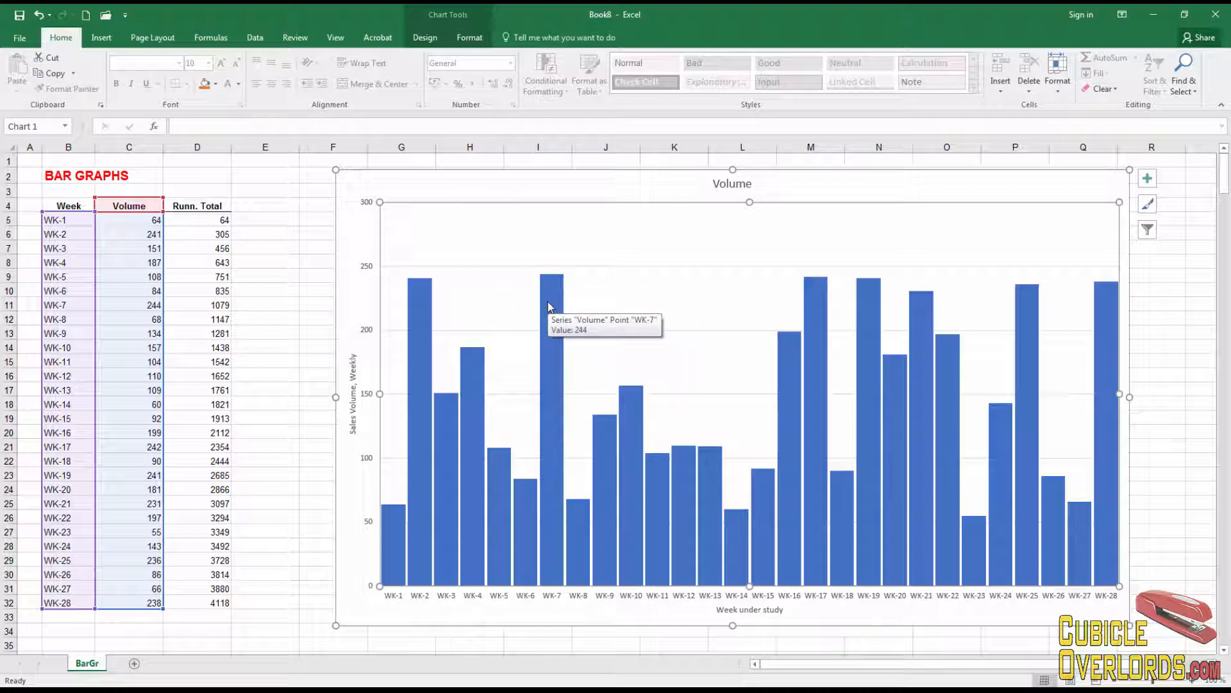
pyautogui.moveTo(637, 411)
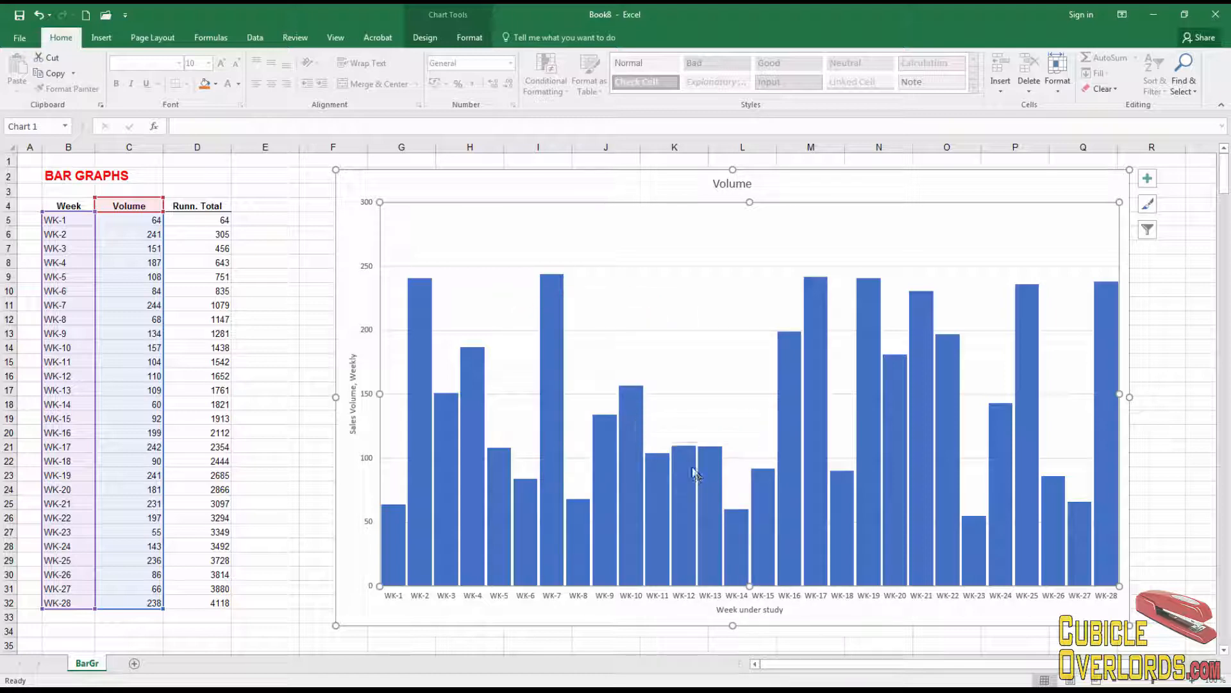
pyautogui.moveTo(687, 467)
# - Add Outside End data labels so each column shows its volume, from 64 to 238
pyautogui.click(818, 292)
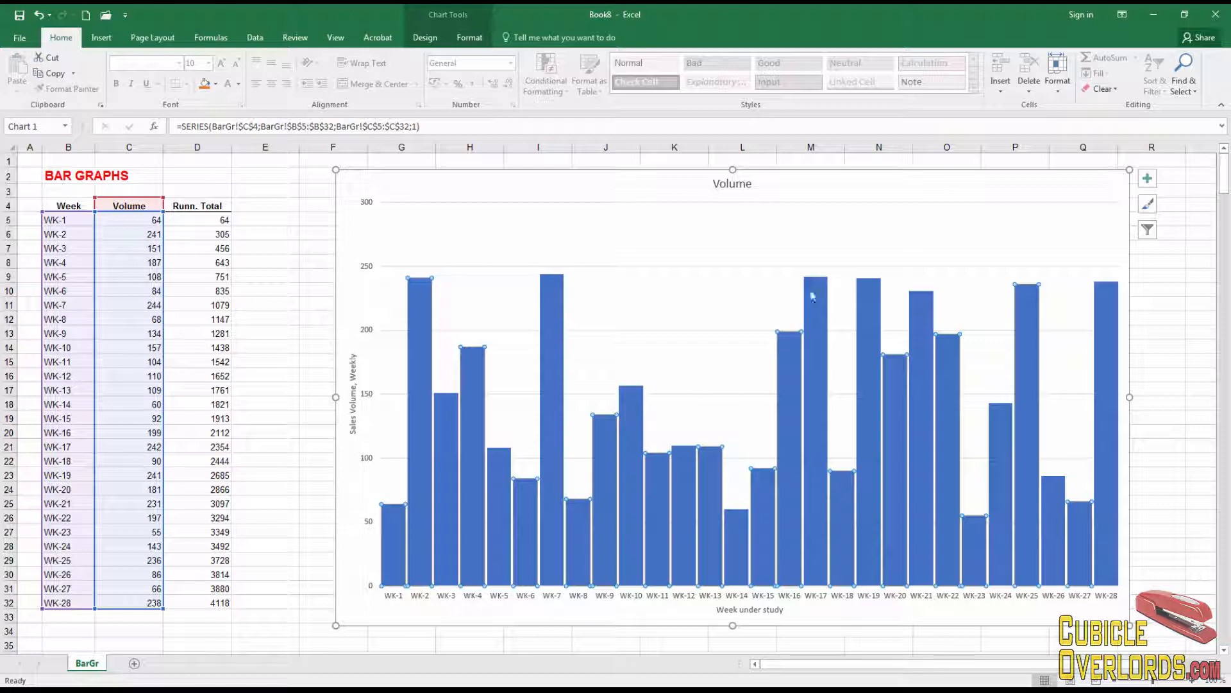
pyautogui.click(739, 279)
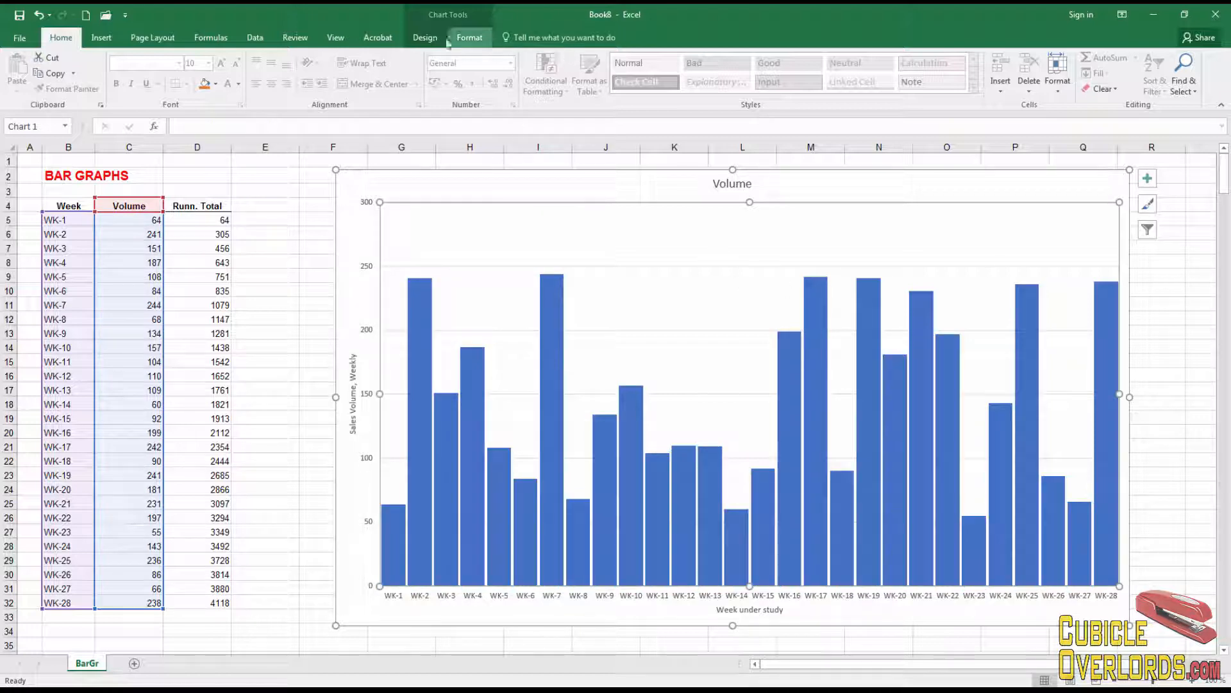
pyautogui.click(424, 37)
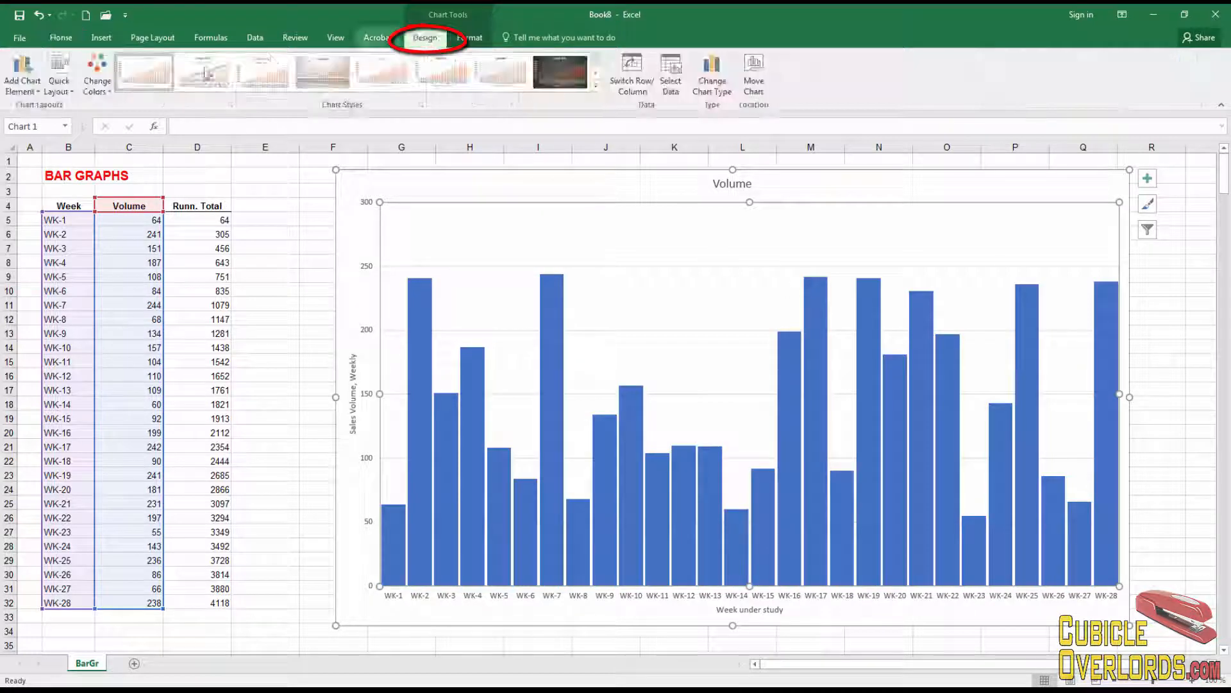
pyautogui.click(28, 92)
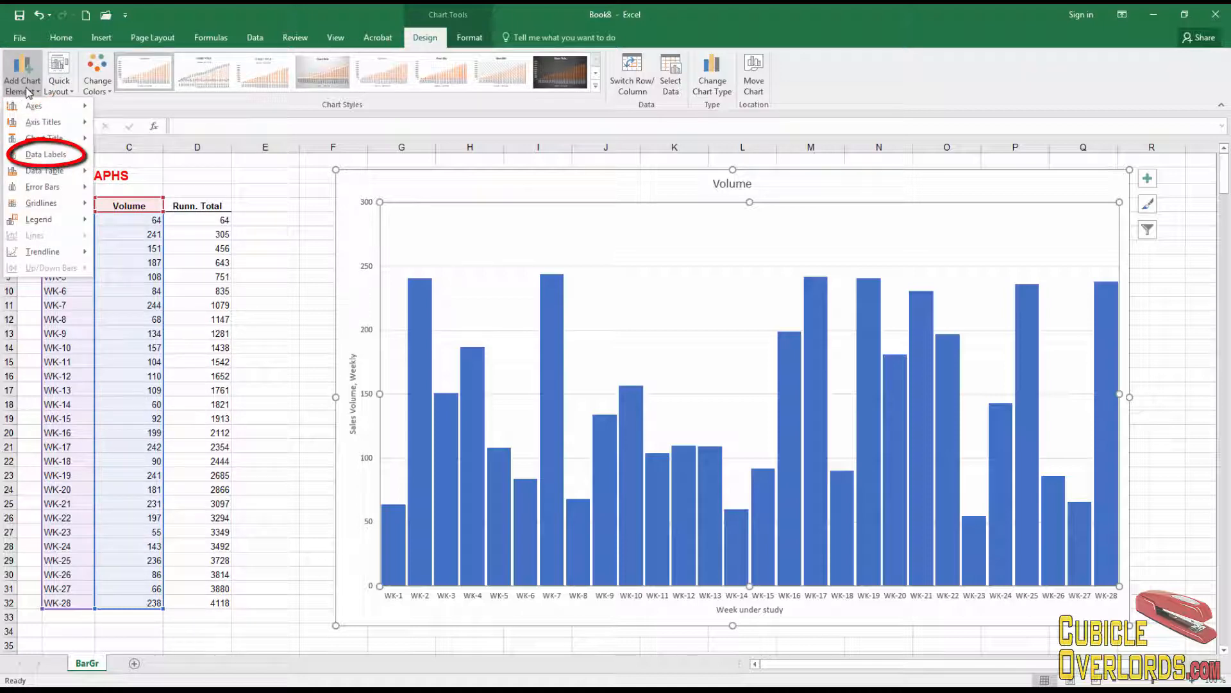
pyautogui.moveTo(41, 159)
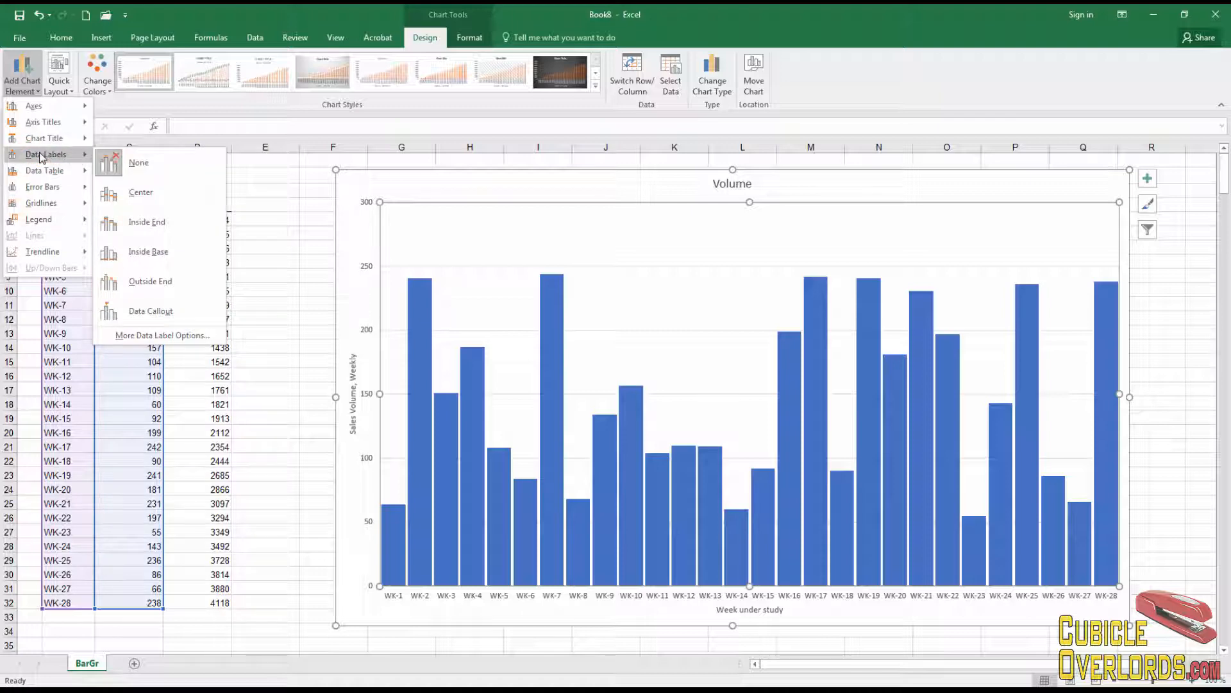
pyautogui.click(141, 281)
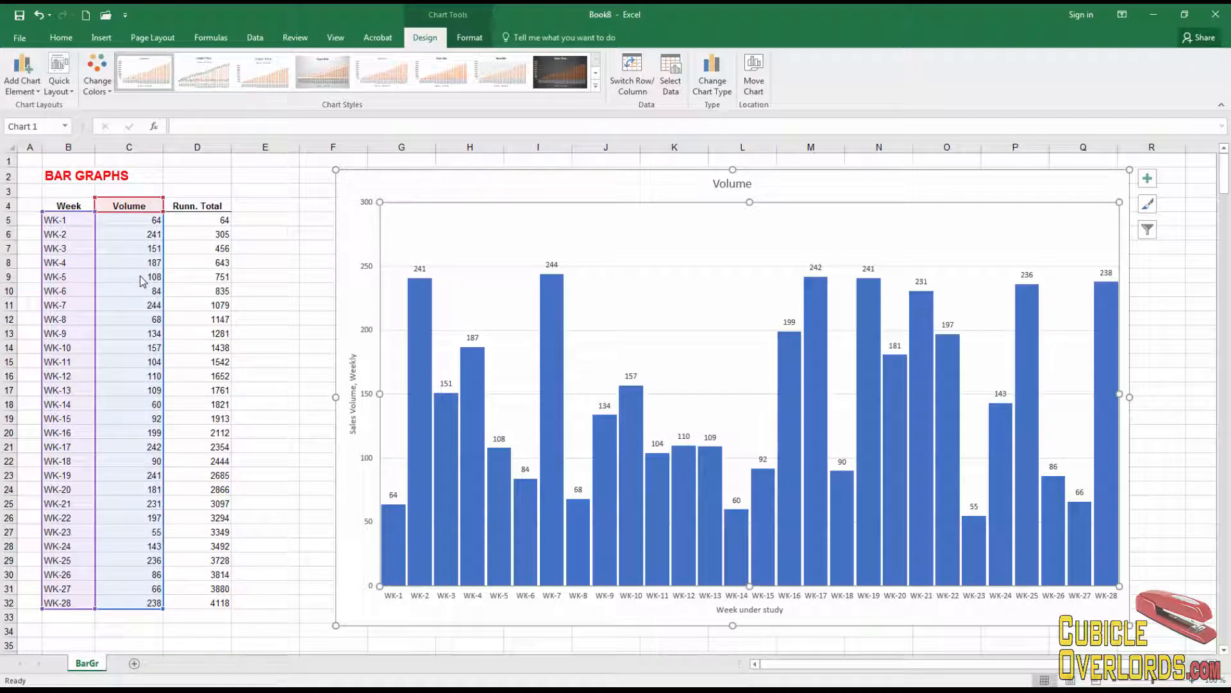
# - Change WK-2's volume in C6 from 241 to 175 so its column and label update
pyautogui.moveTo(395, 540)
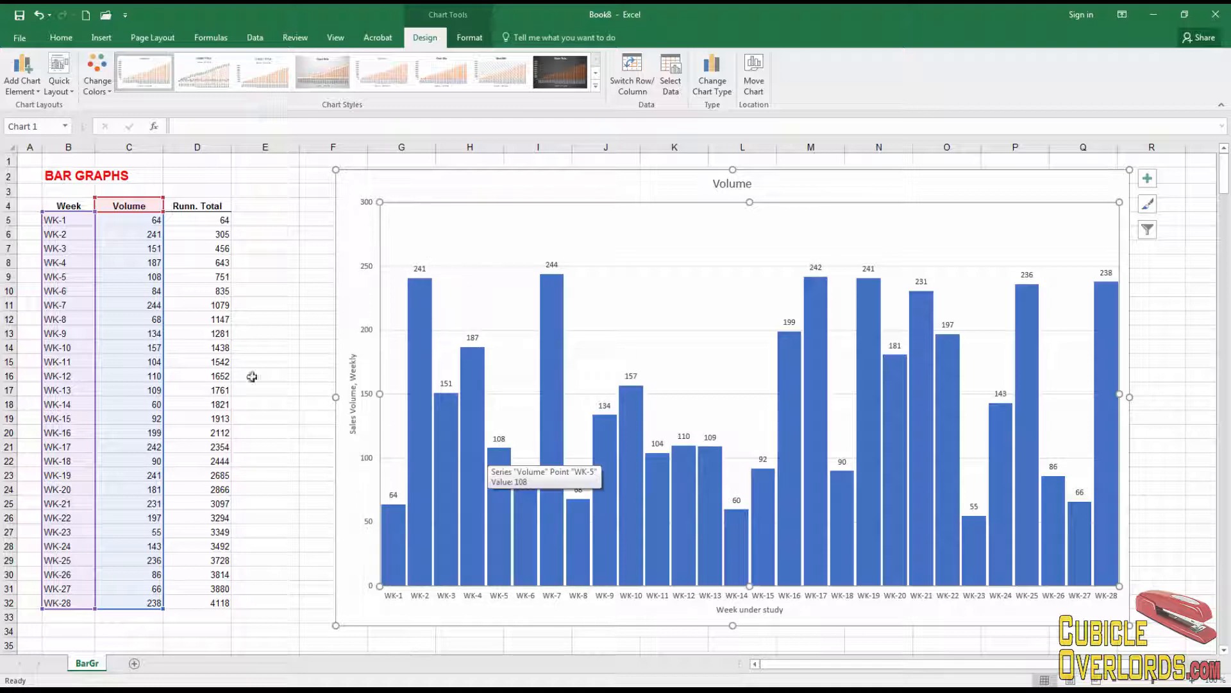
pyautogui.click(136, 339)
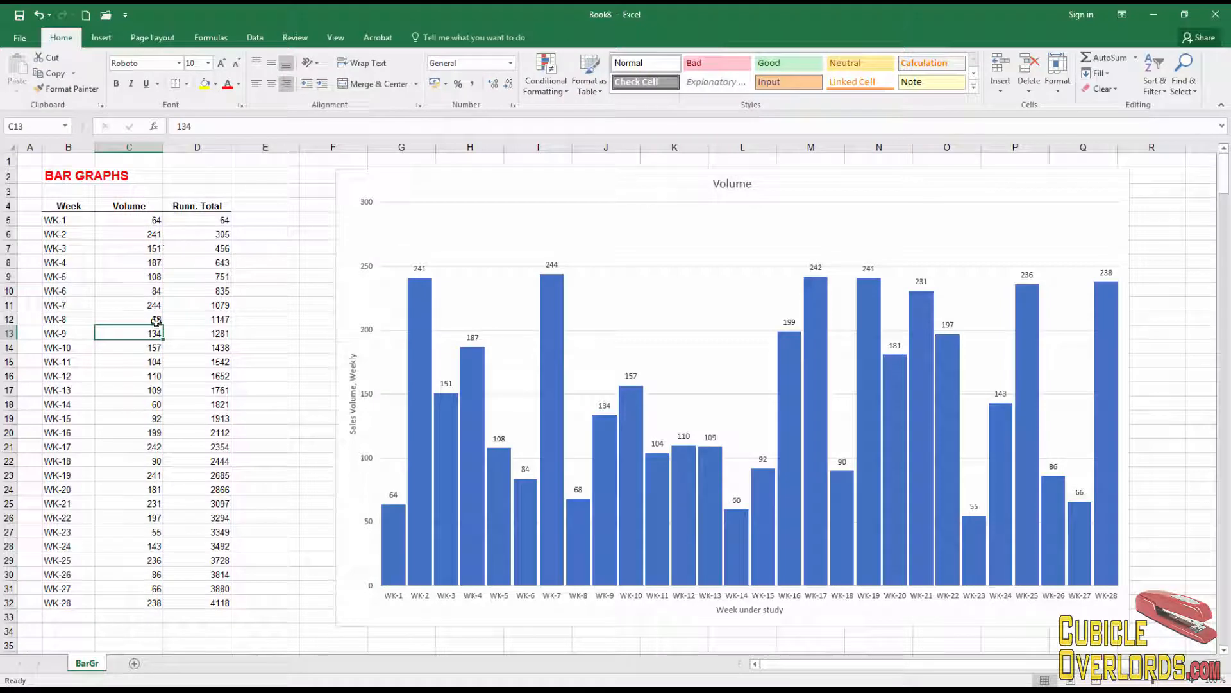
pyautogui.click(158, 236)
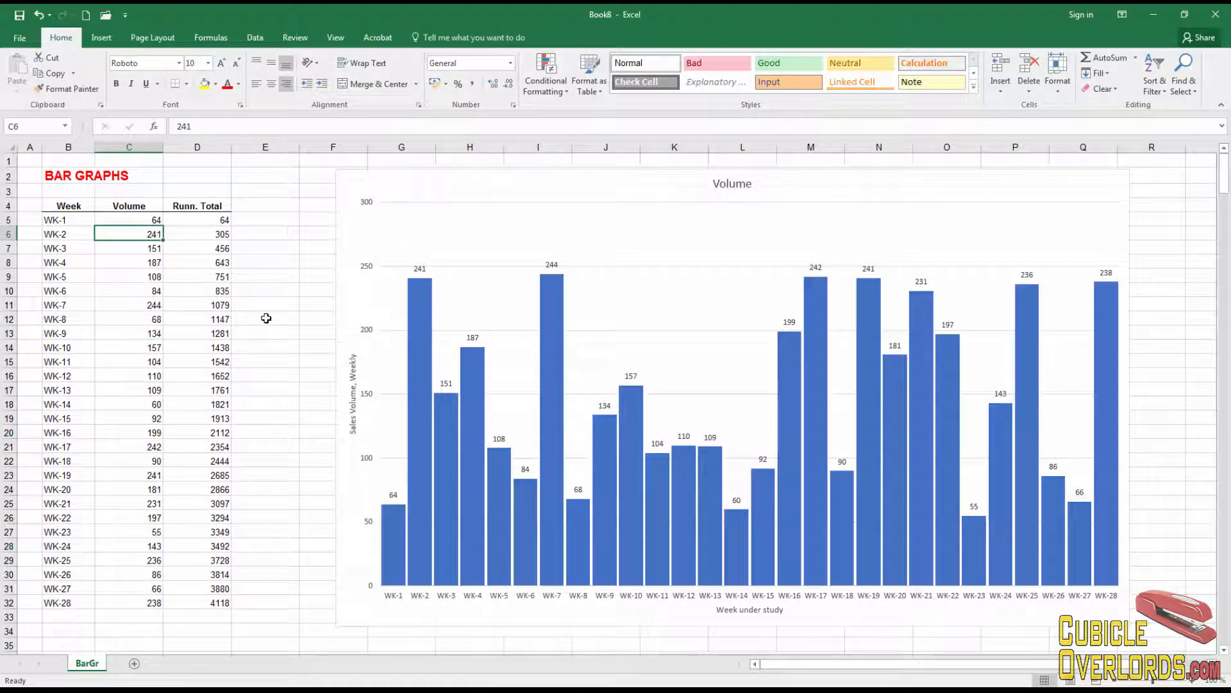
pyautogui.write('1')
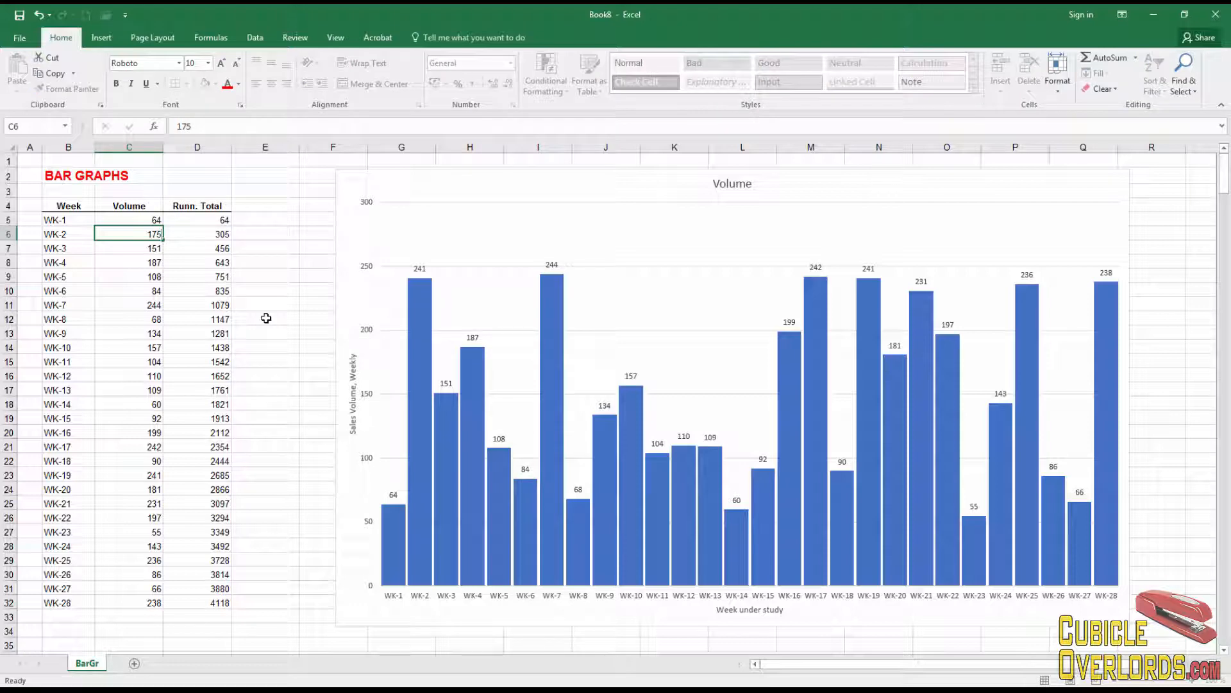
pyautogui.write('75')
pyautogui.press('Return')
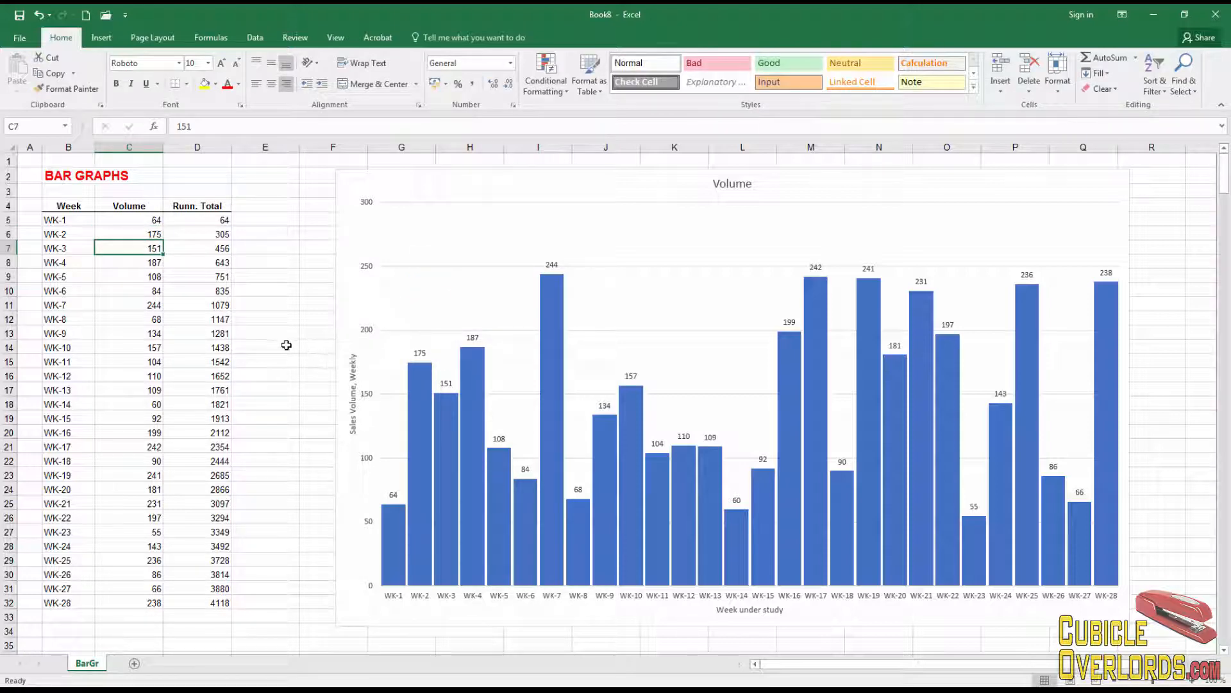
pyautogui.click(321, 351)
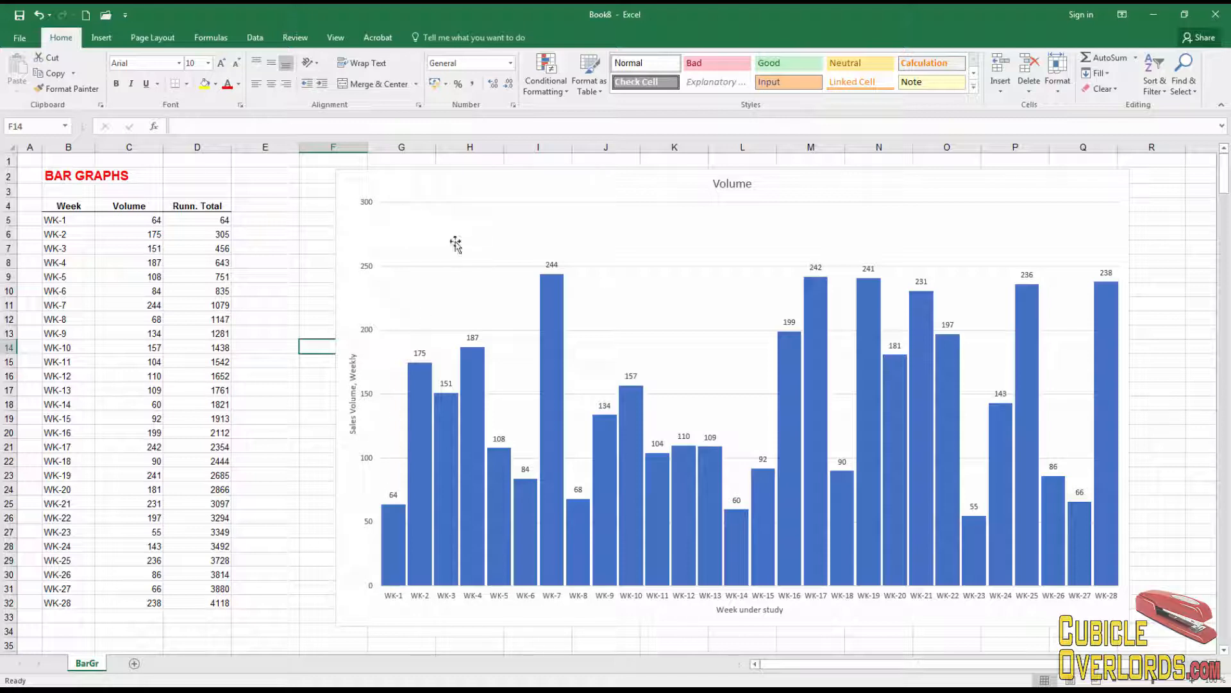
pyautogui.click(449, 243)
pyautogui.click(451, 184)
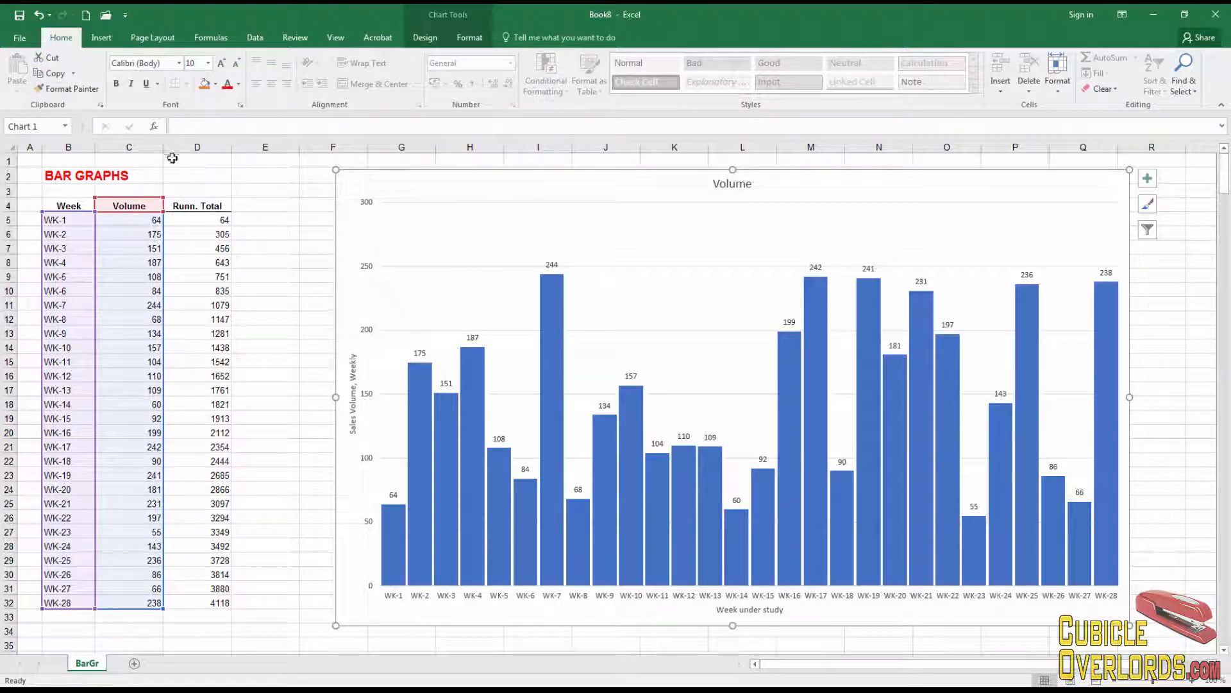
pyautogui.click(430, 35)
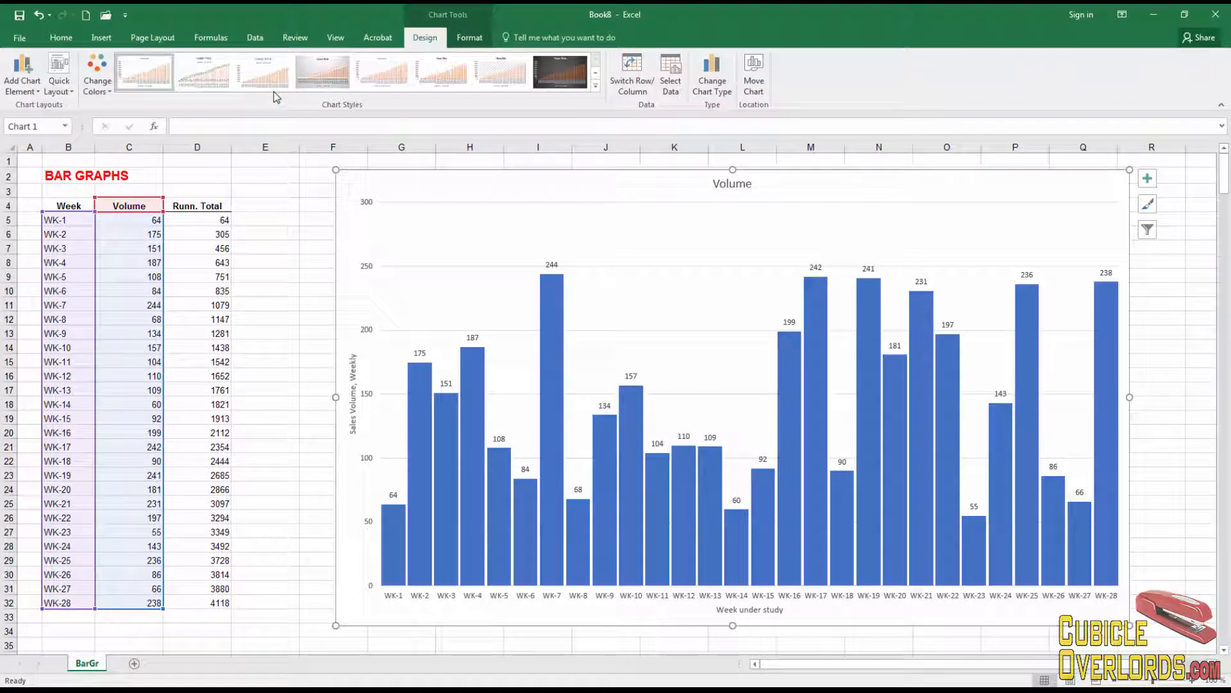
pyautogui.click(16, 94)
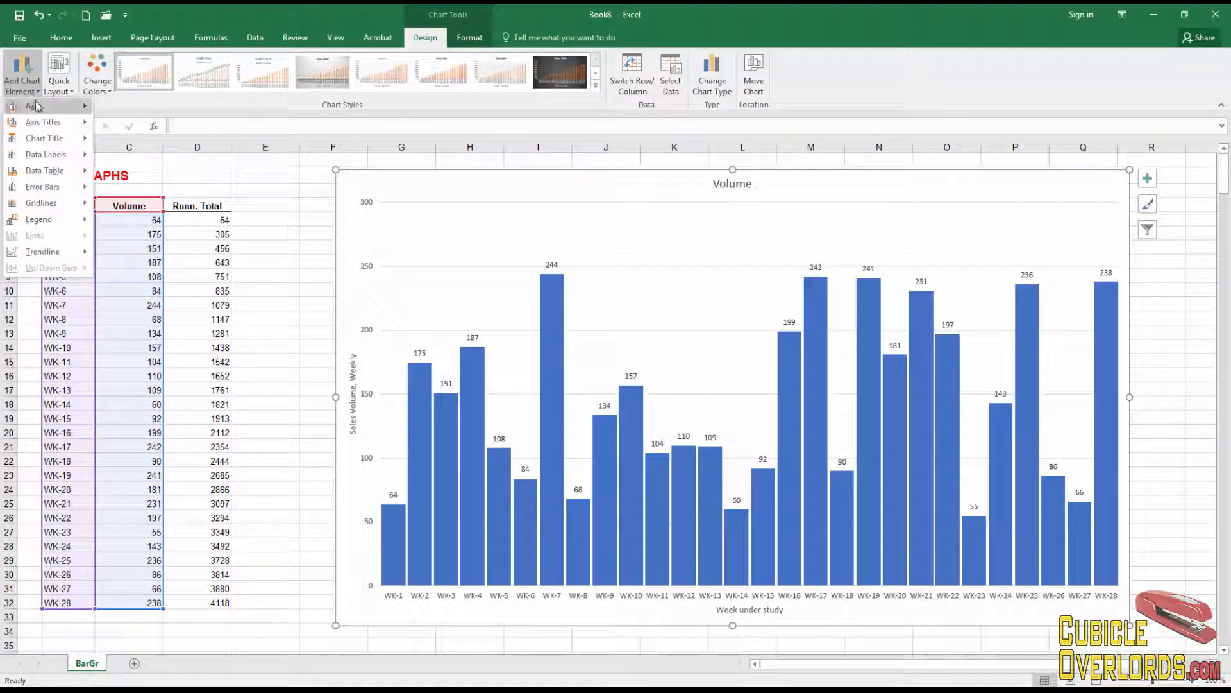
pyautogui.moveTo(36, 107)
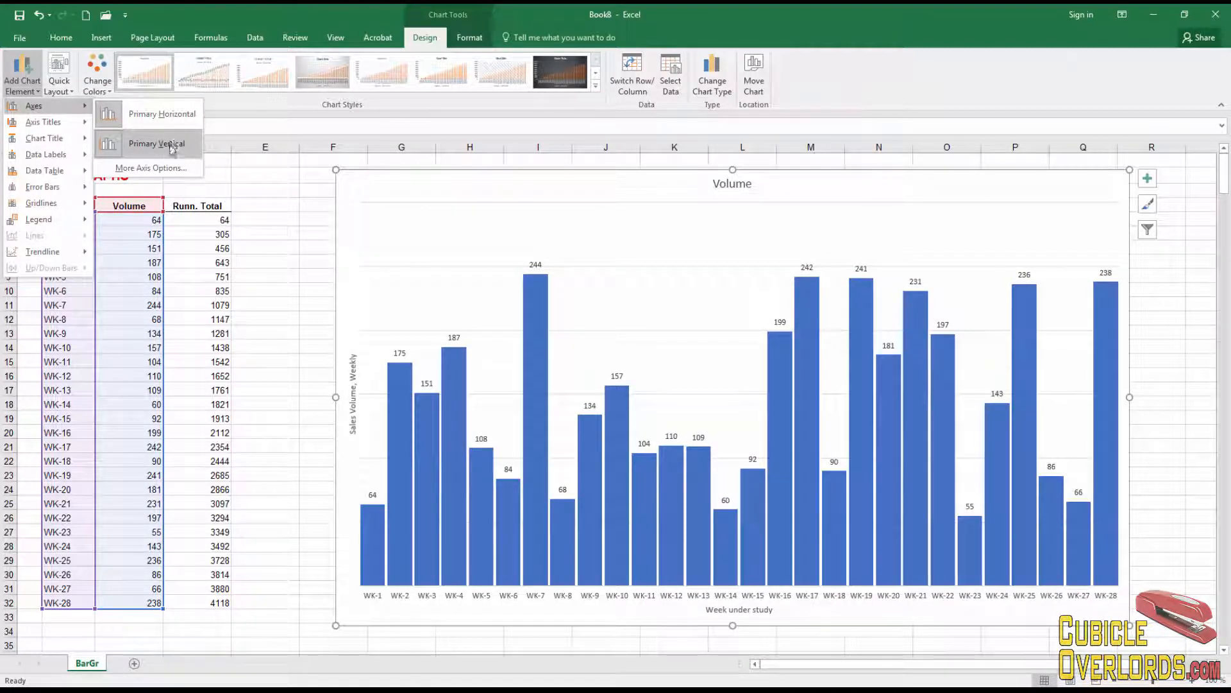
pyautogui.click(151, 168)
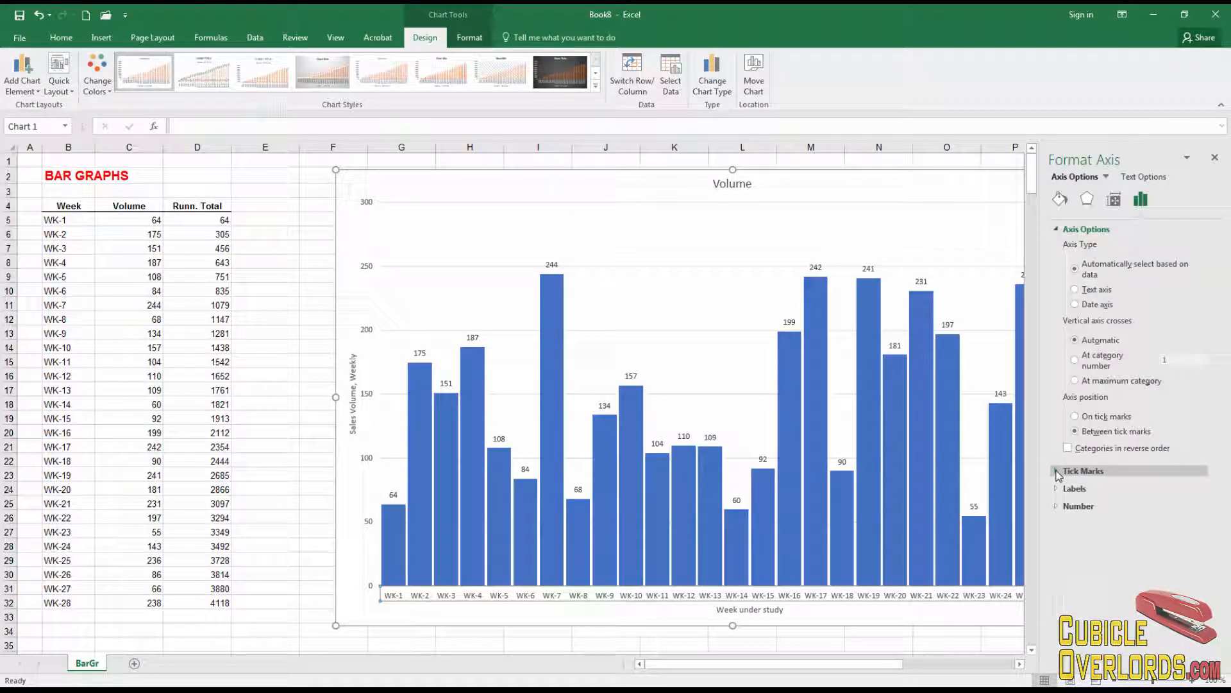
pyautogui.click(1060, 199)
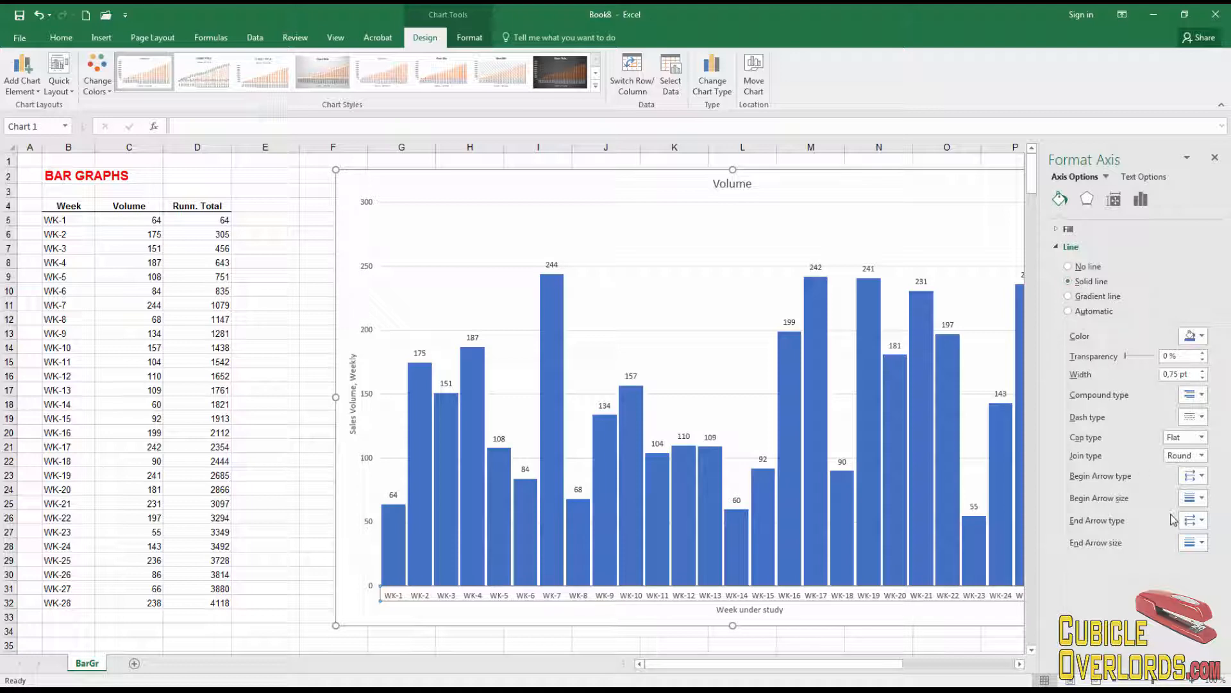
pyautogui.click(298, 428)
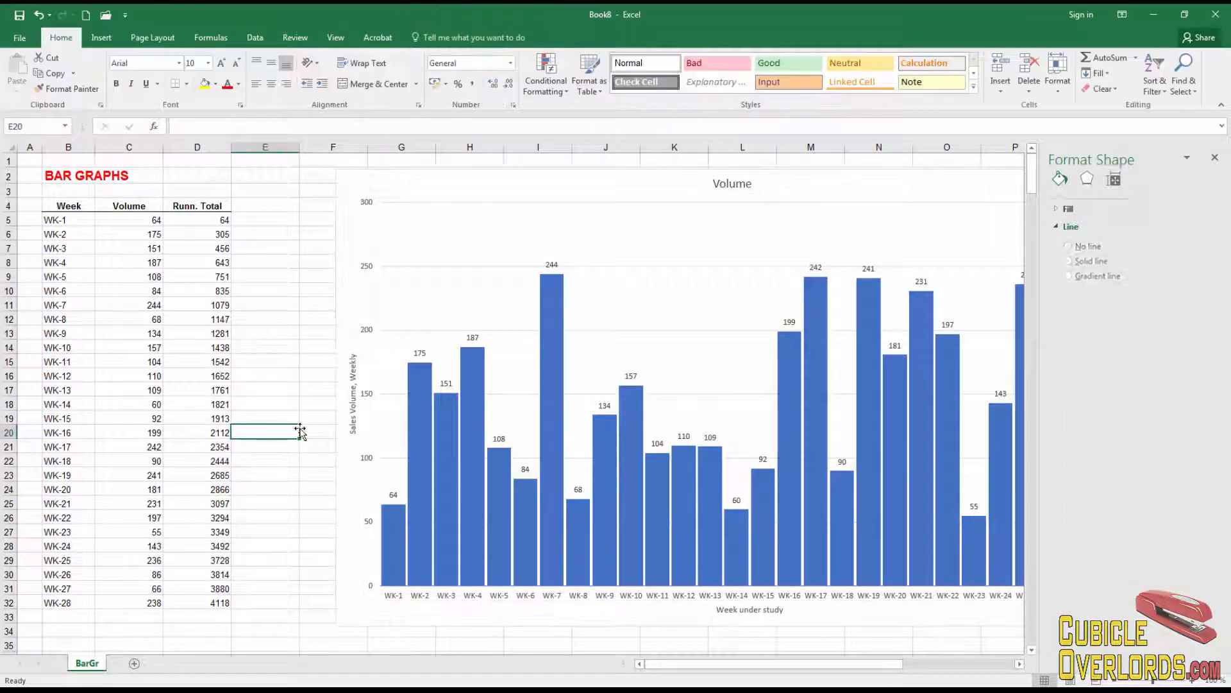
# - Give the vertical value axis a solid dark line through More Axis Options
pyautogui.click(508, 266)
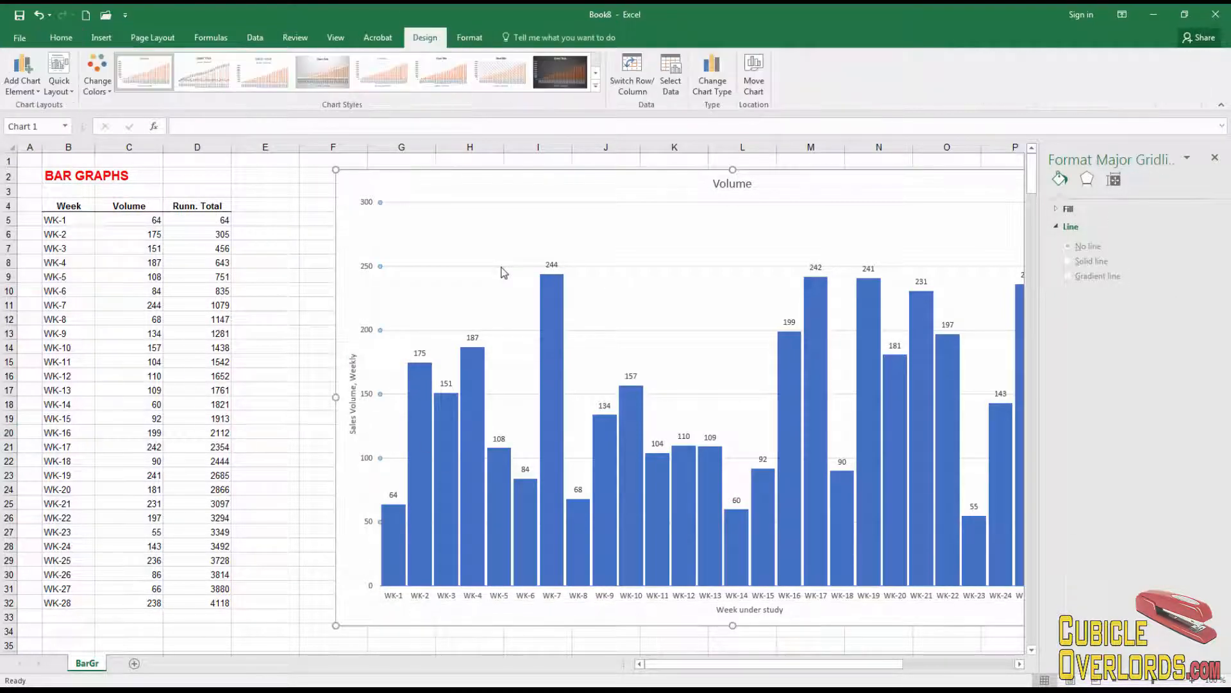
pyautogui.click(33, 91)
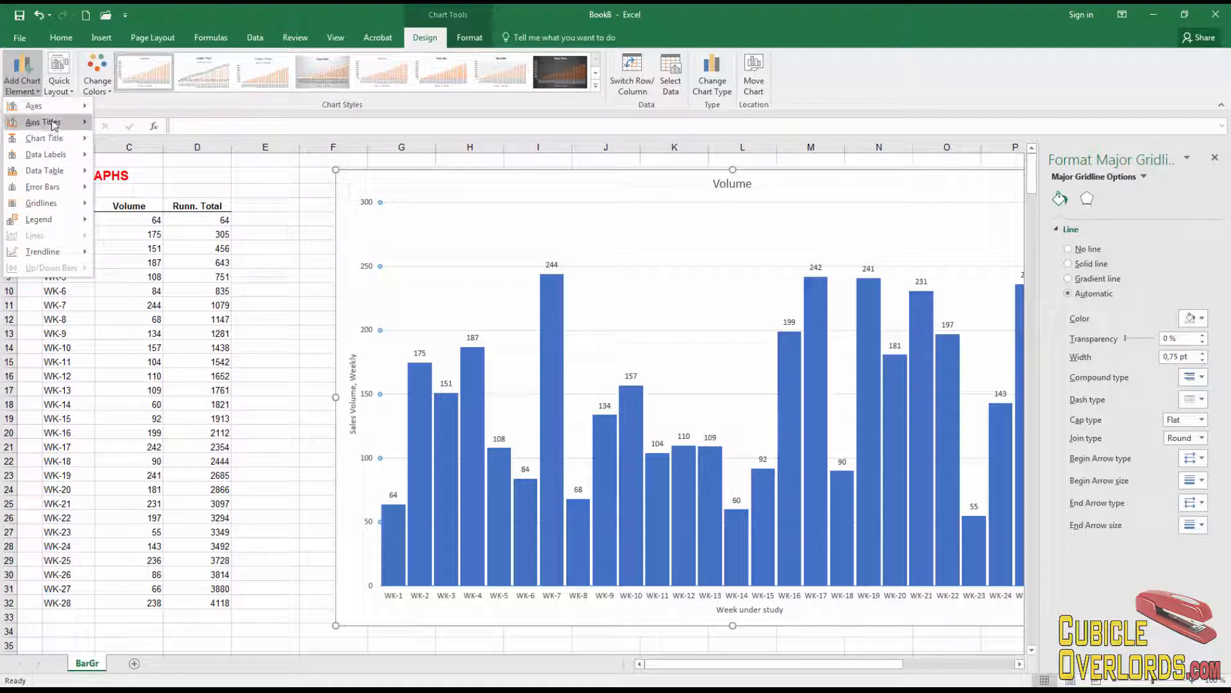
pyautogui.moveTo(38, 106)
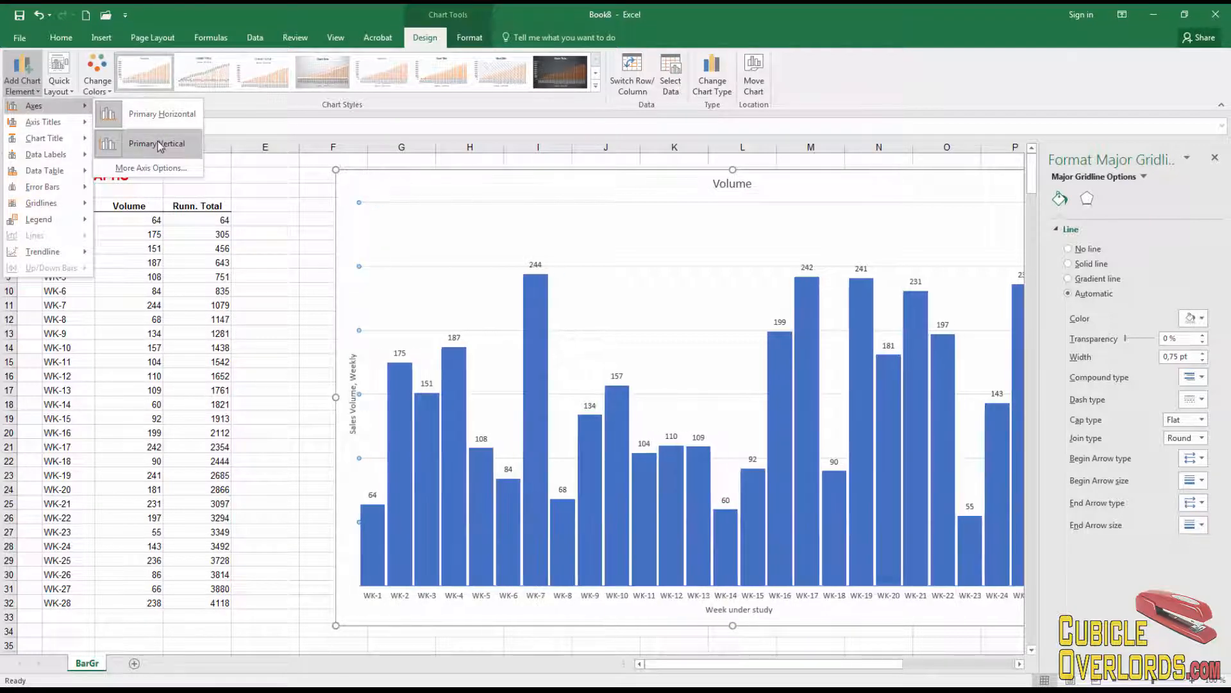
pyautogui.click(158, 173)
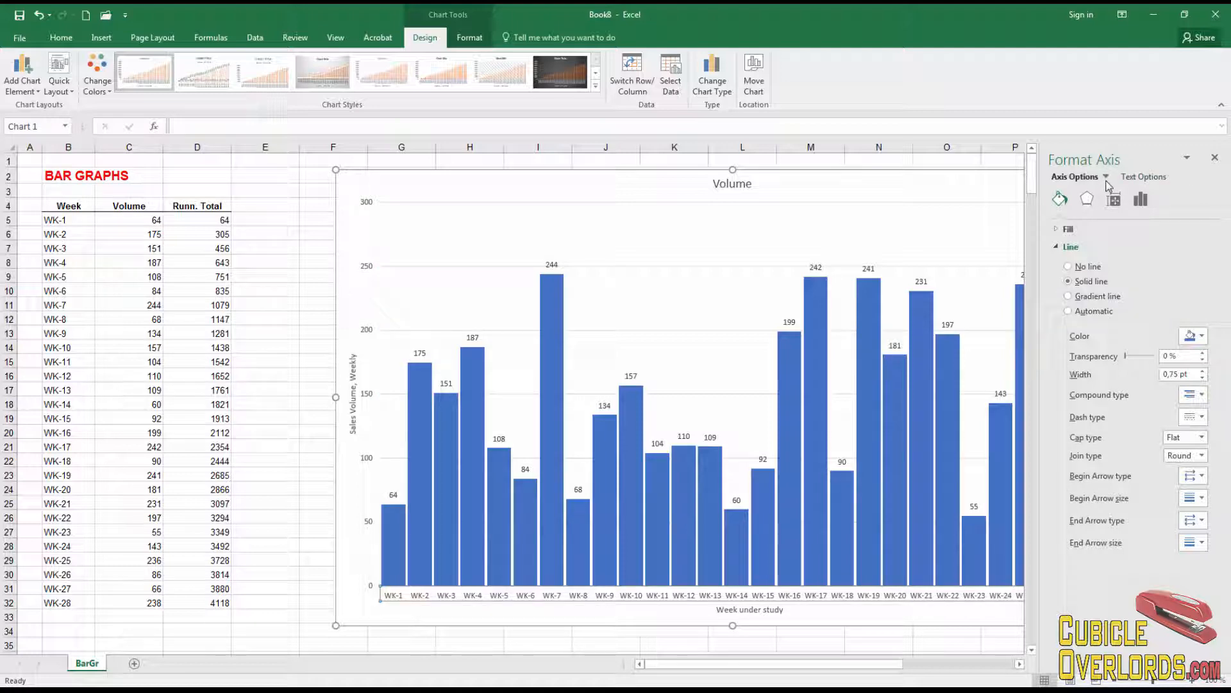
pyautogui.click(1106, 178)
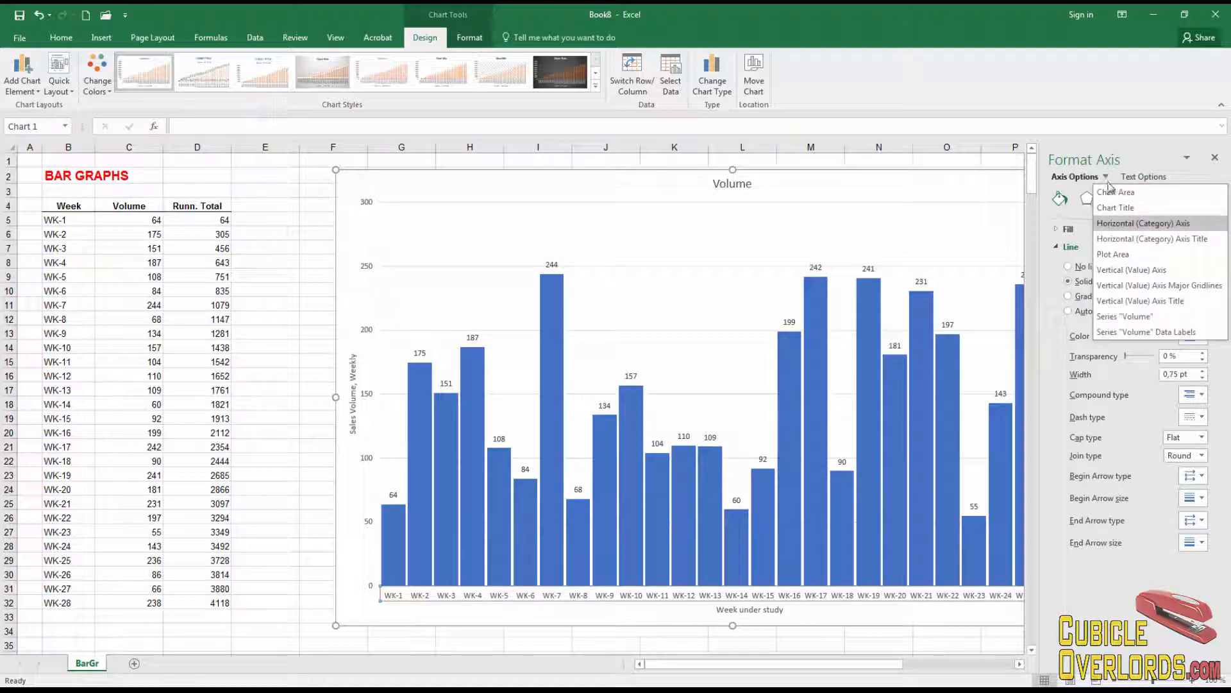
pyautogui.click(1137, 272)
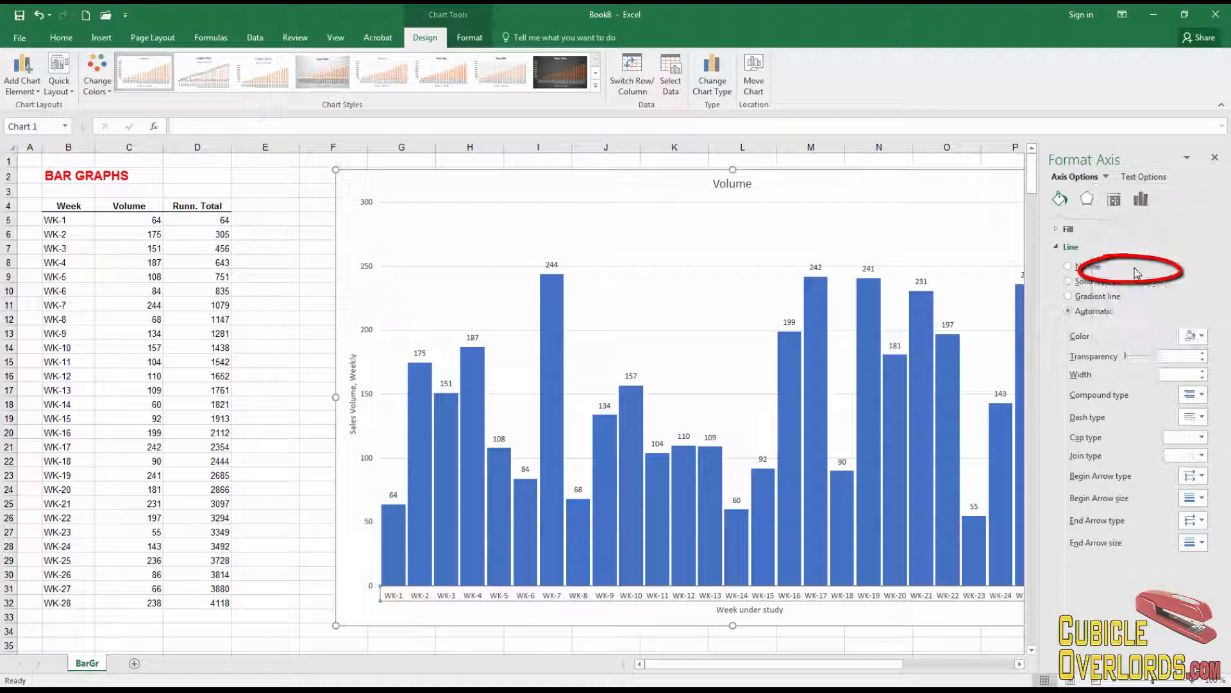
pyautogui.click(1090, 284)
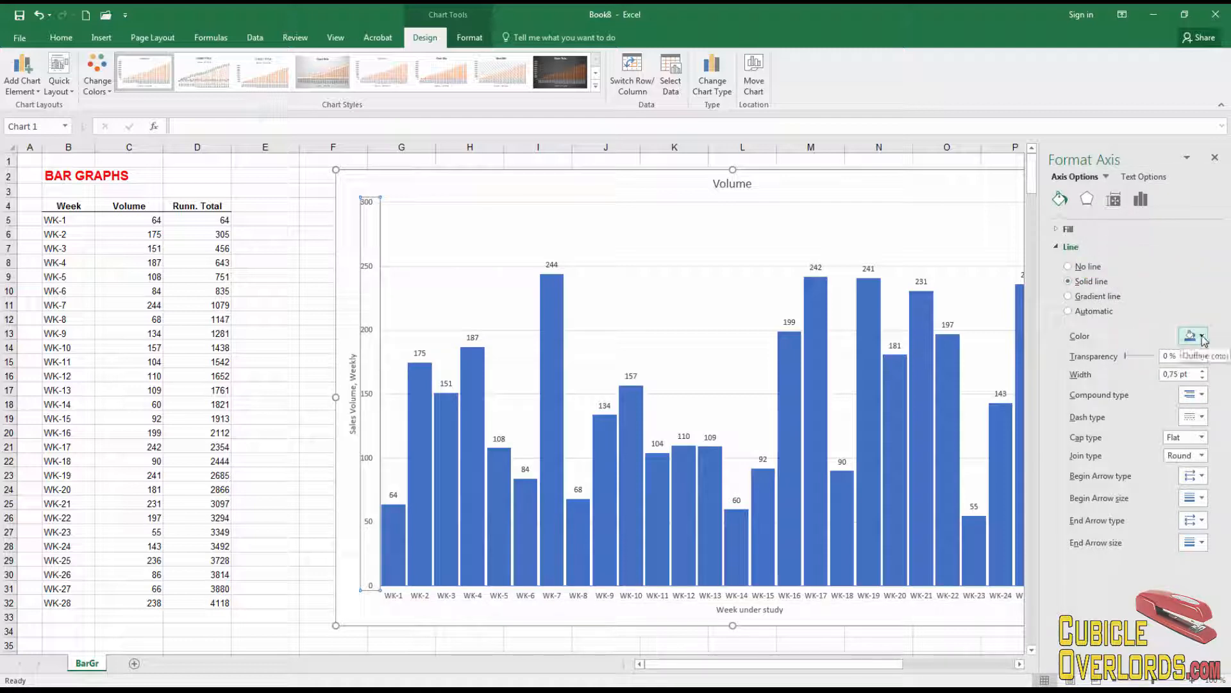
pyautogui.click(1203, 340)
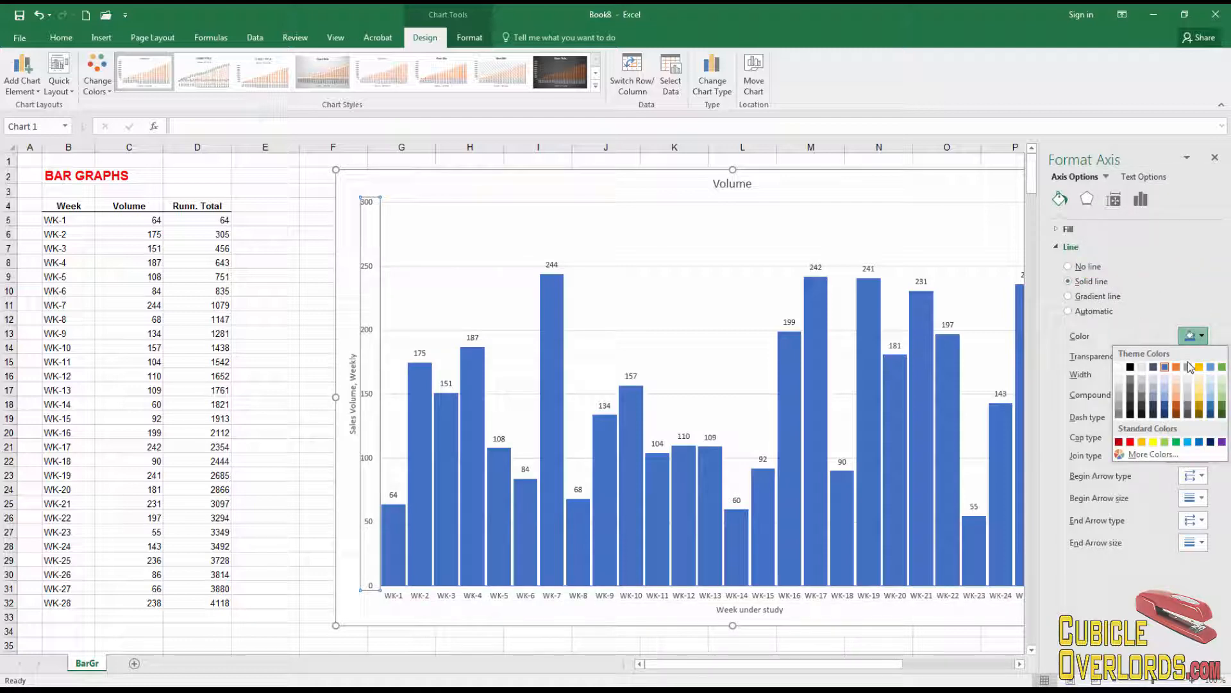
pyautogui.click(1135, 370)
pyautogui.click(276, 321)
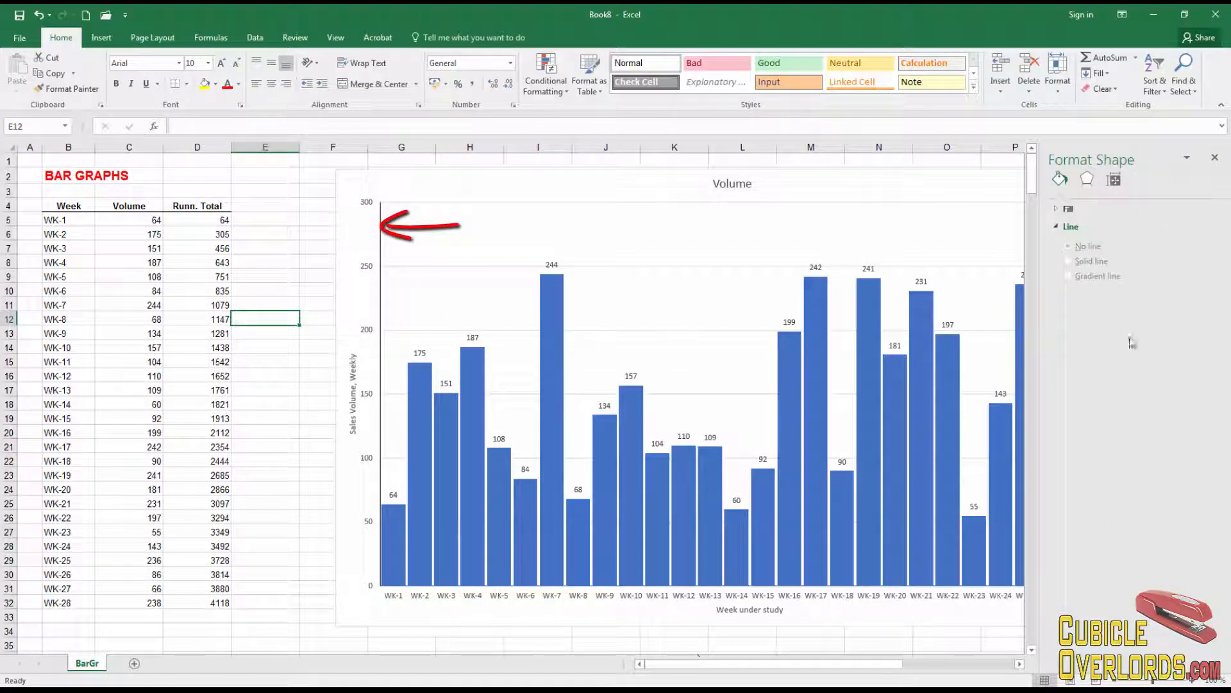
# - Close the Format Shape pane to show the full WK-1 to WK-28 chart, then select the Volume columns
pyautogui.click(1214, 158)
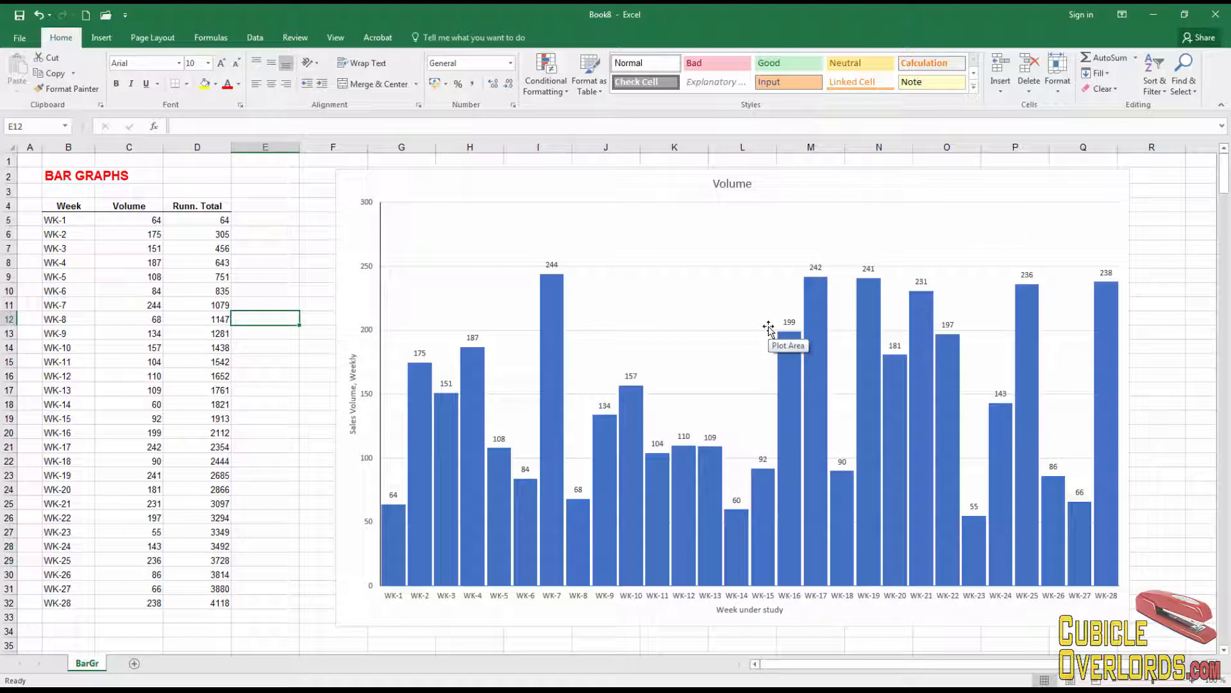
pyautogui.click(287, 417)
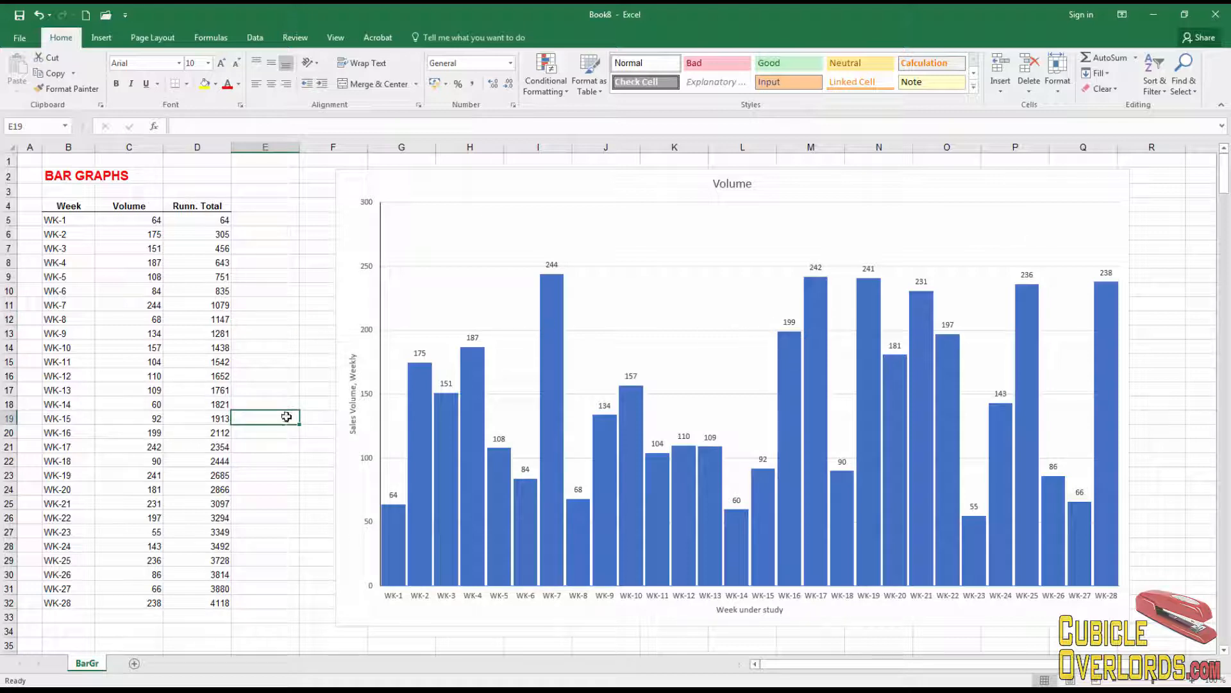
pyautogui.click(557, 361)
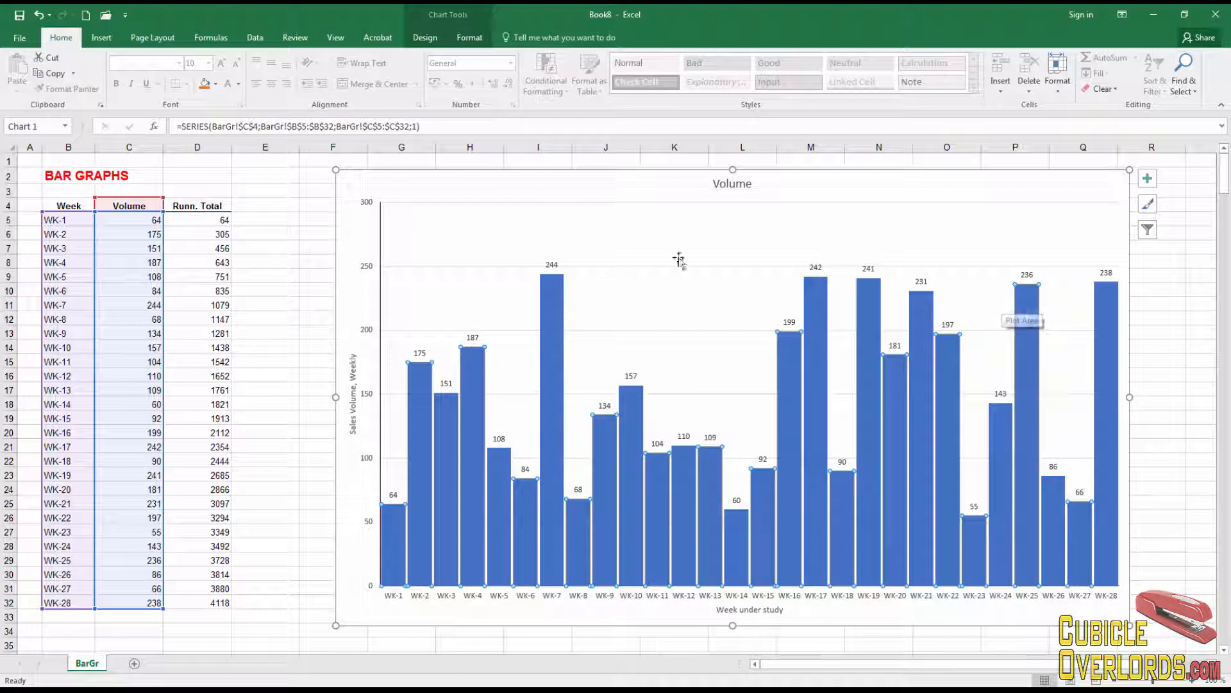
# - Add a dotted linear trendline to the Volume series and select it
pyautogui.click(424, 38)
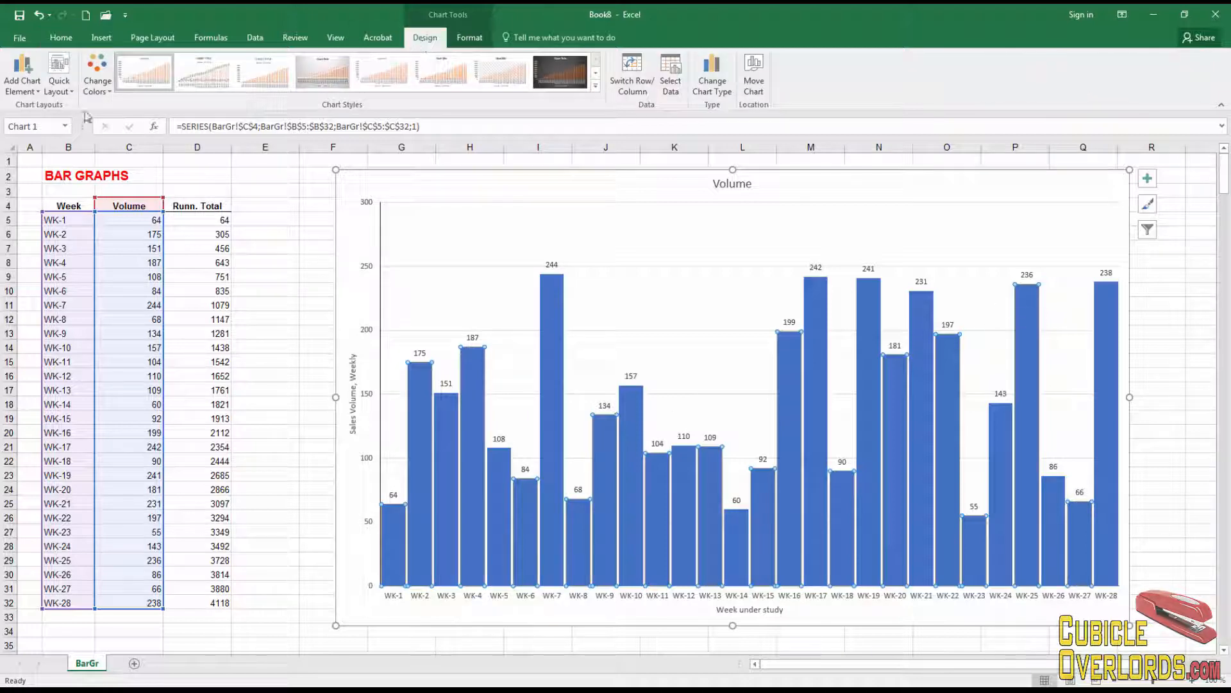
pyautogui.click(36, 91)
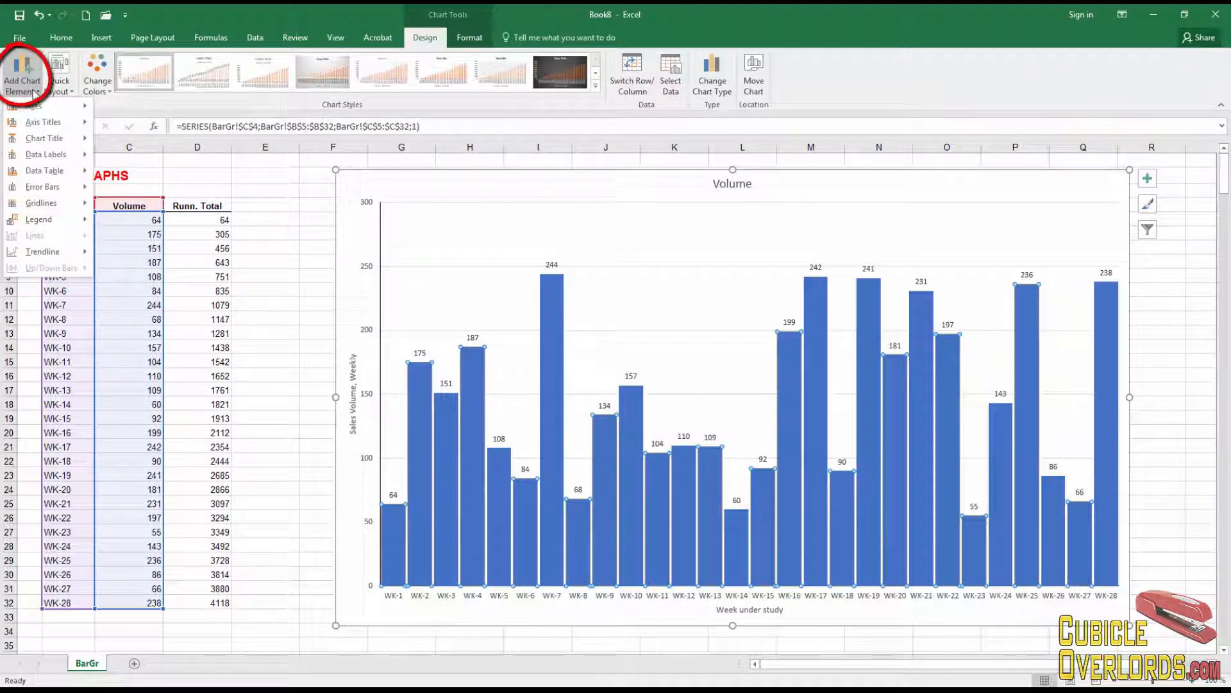
pyautogui.moveTo(61, 254)
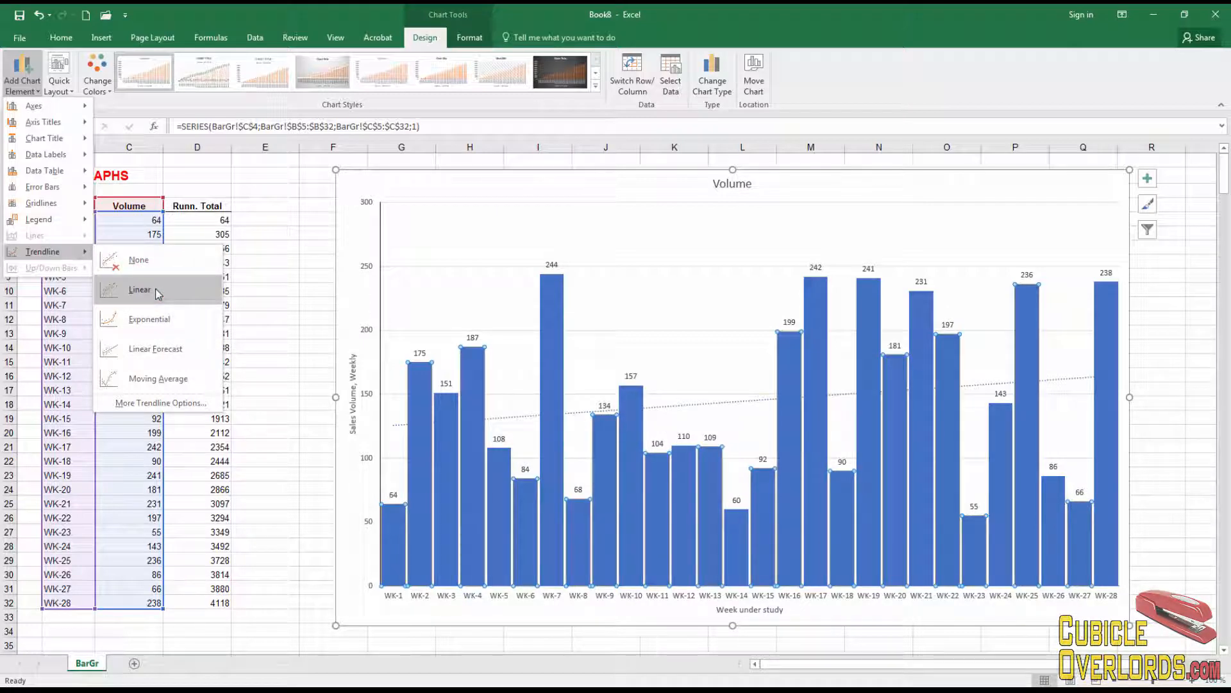
pyautogui.click(158, 293)
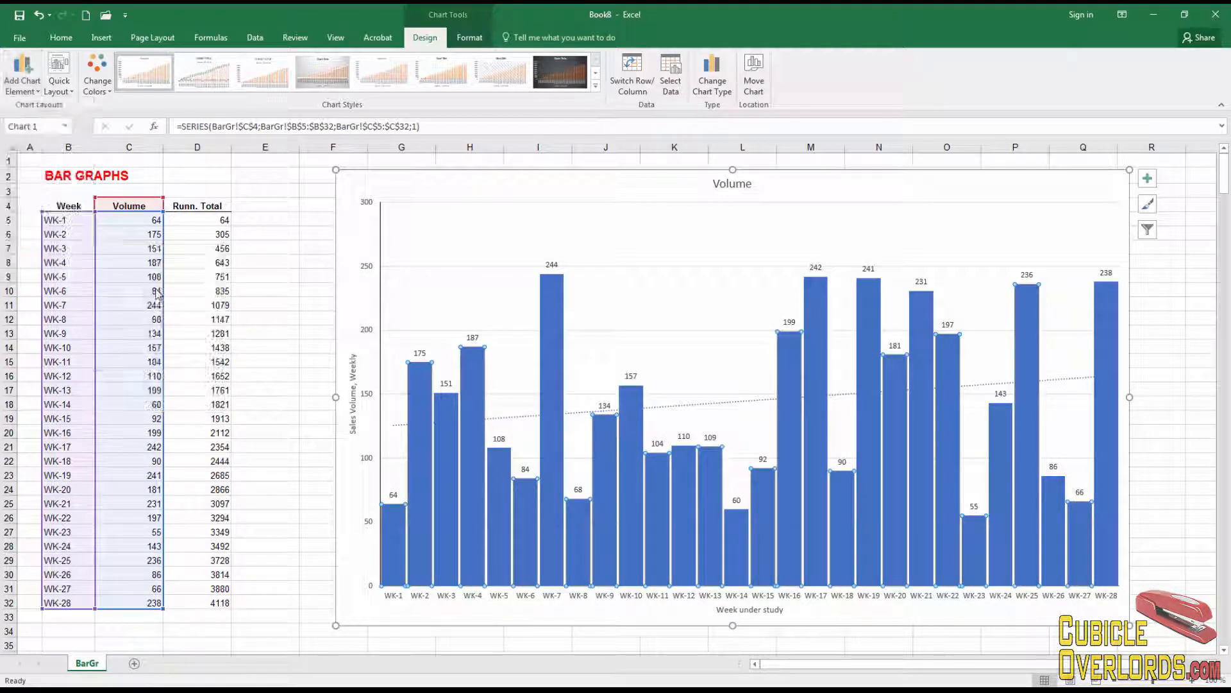
pyautogui.click(1214, 351)
pyautogui.click(1057, 385)
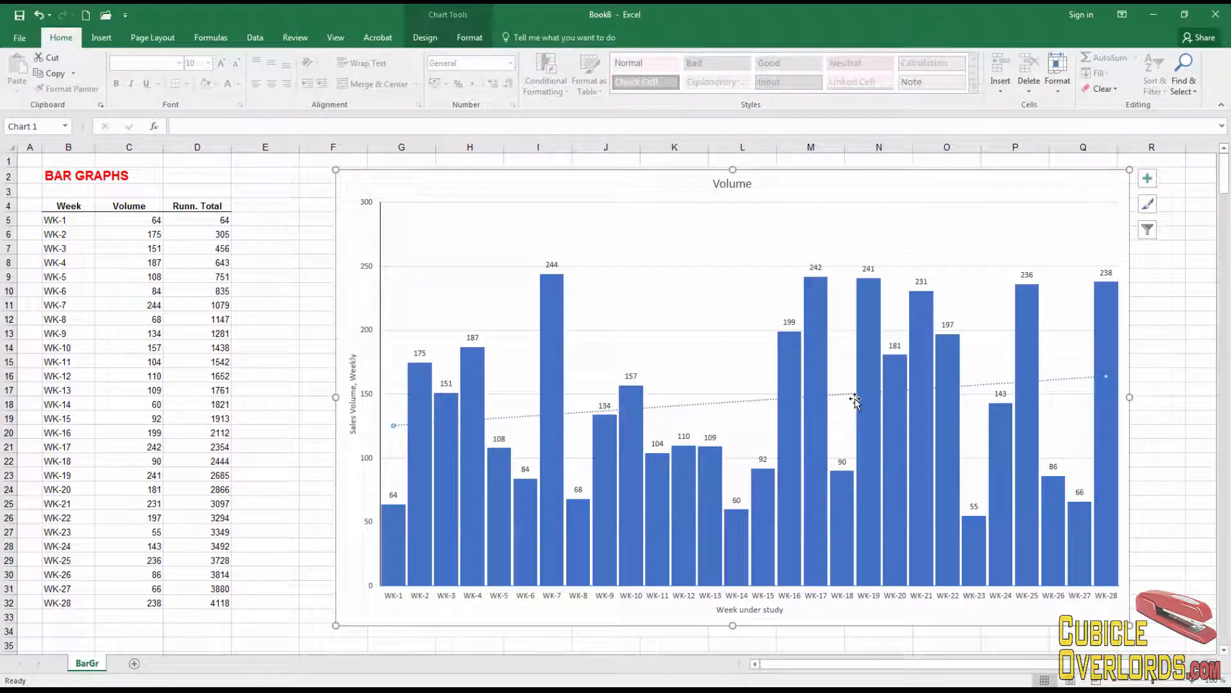
# - Give the trendline a red outline, then delete the trendline from the chart
pyautogui.rightClick(719, 408)
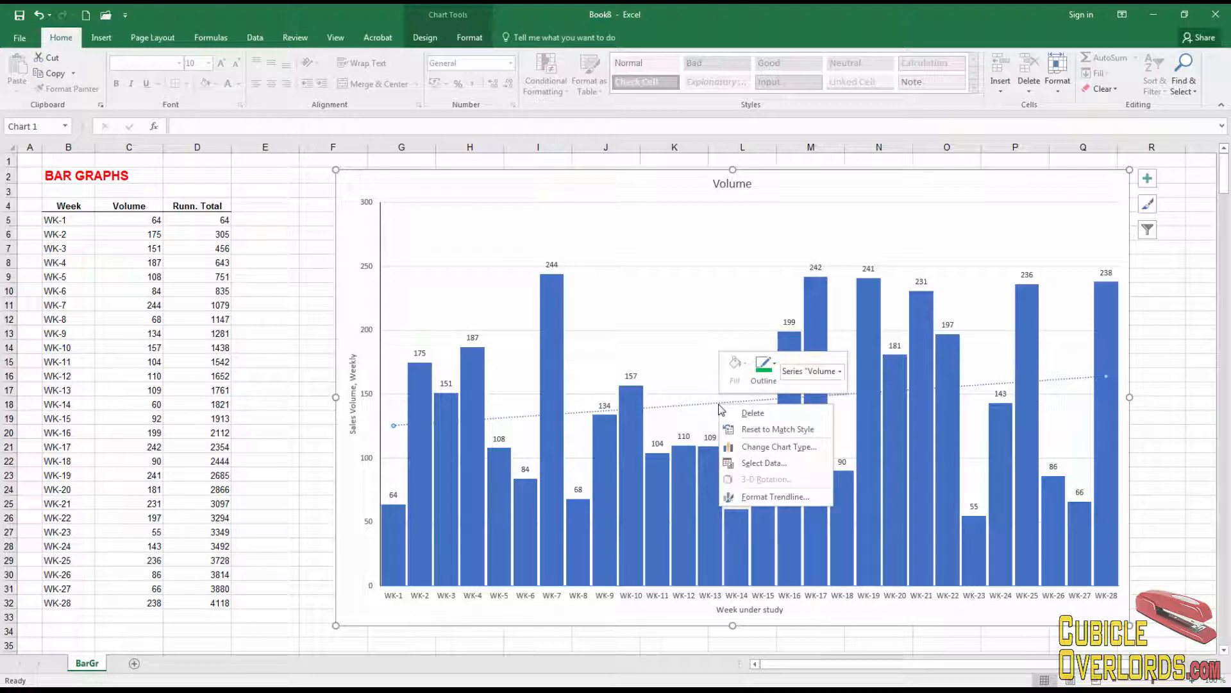
pyautogui.click(764, 366)
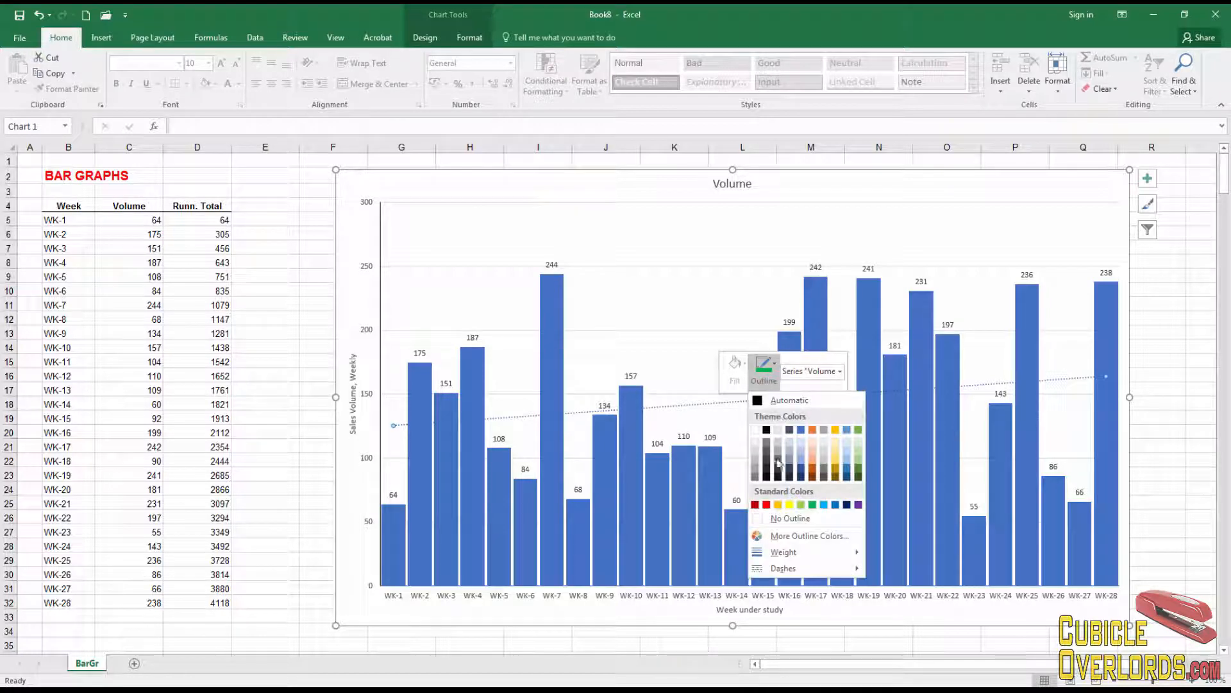
pyautogui.click(767, 505)
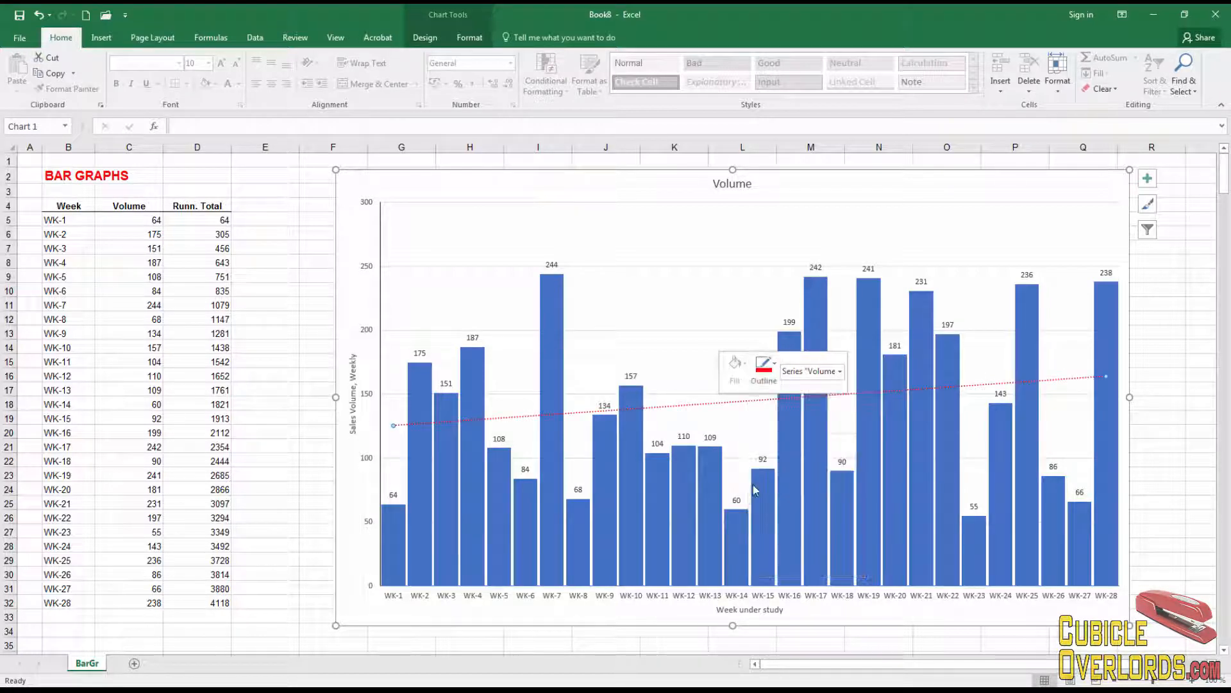
pyautogui.click(295, 418)
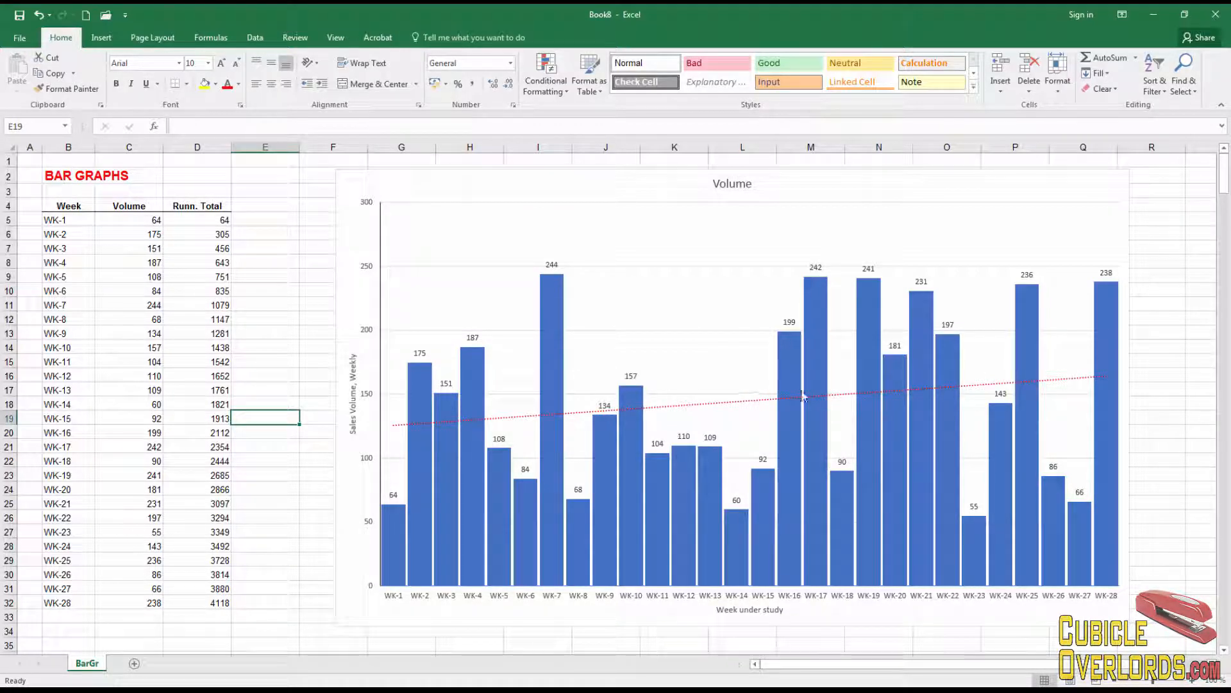
pyautogui.click(733, 406)
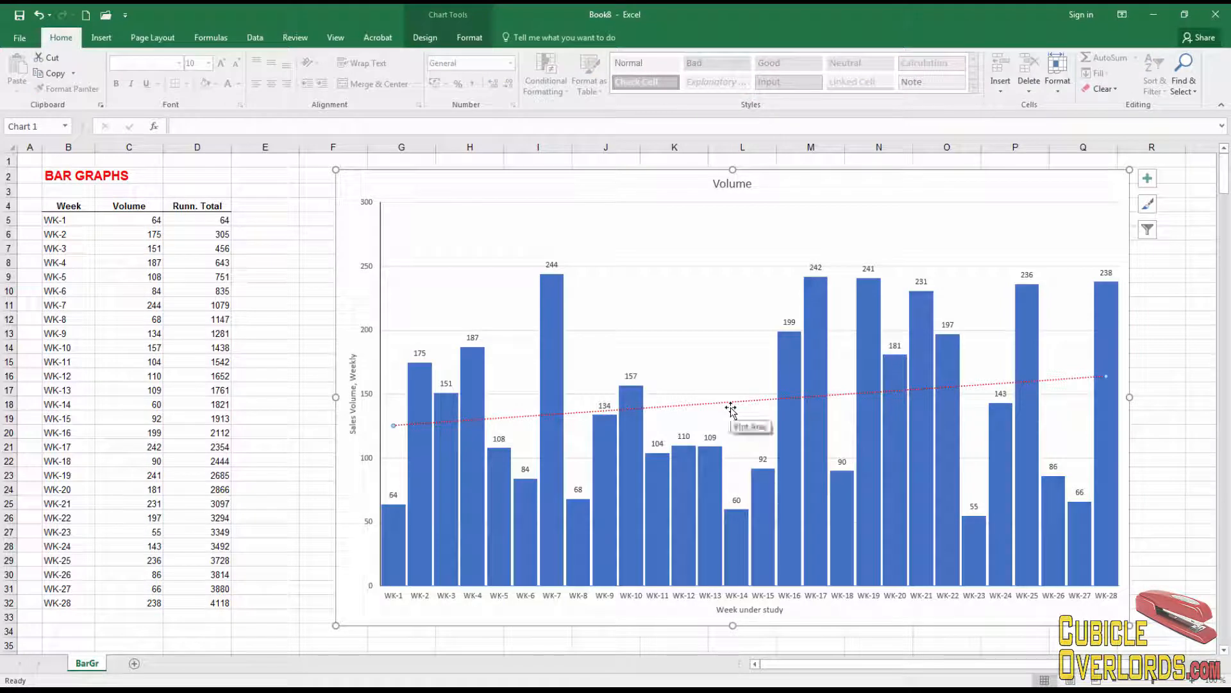
pyautogui.press('Delete')
pyautogui.click(1199, 289)
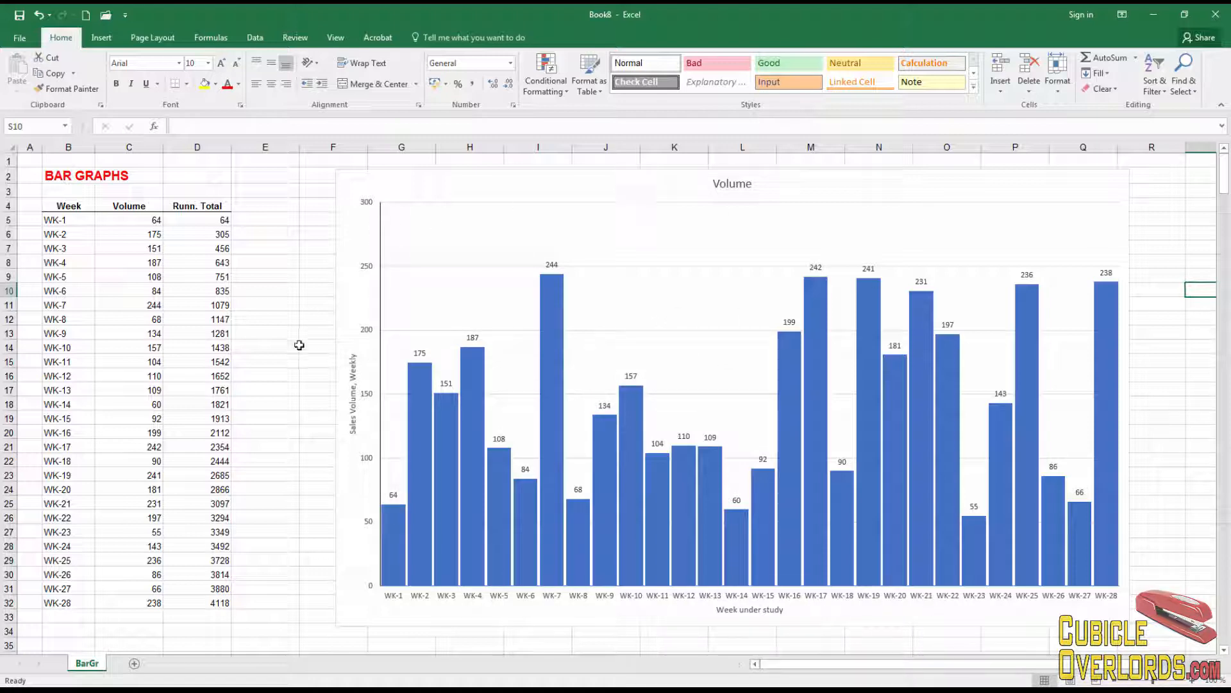
pyautogui.click(537, 177)
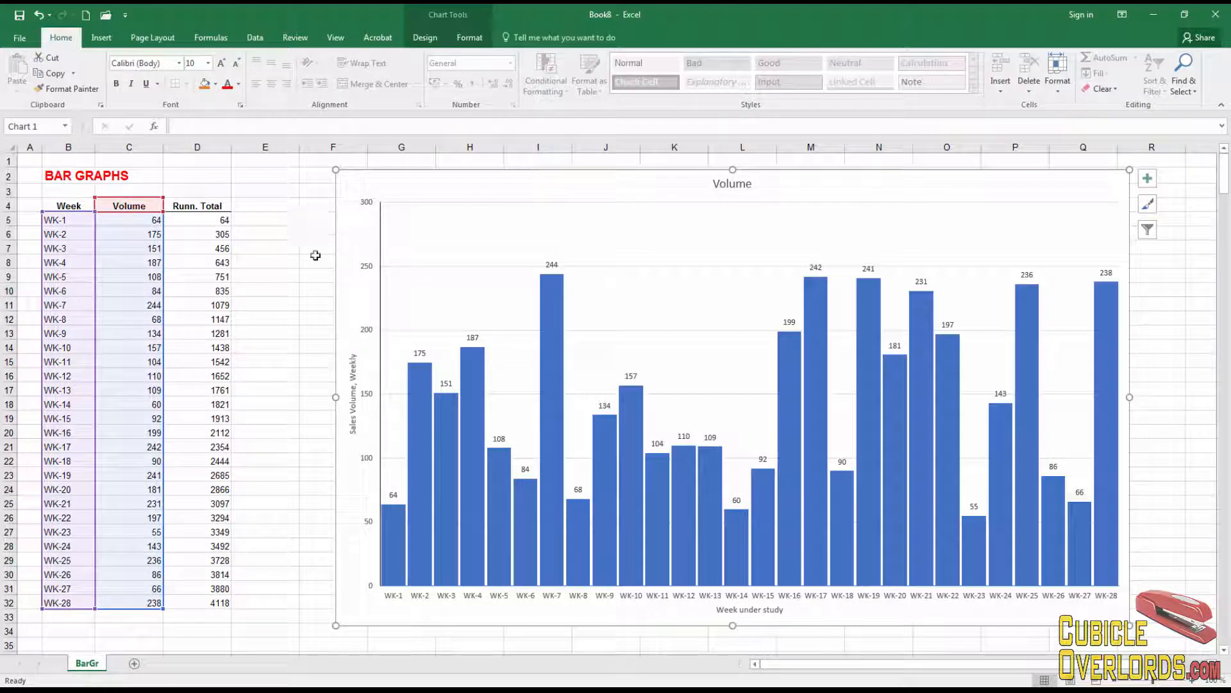
pyautogui.click(428, 41)
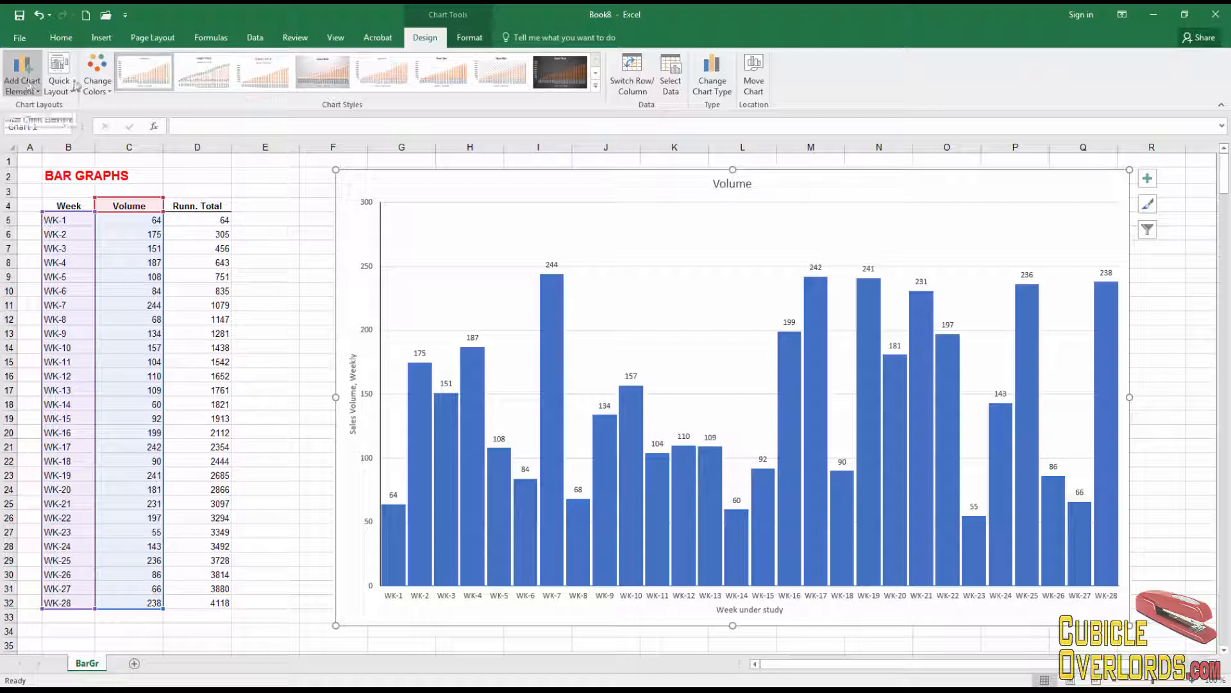
pyautogui.click(469, 38)
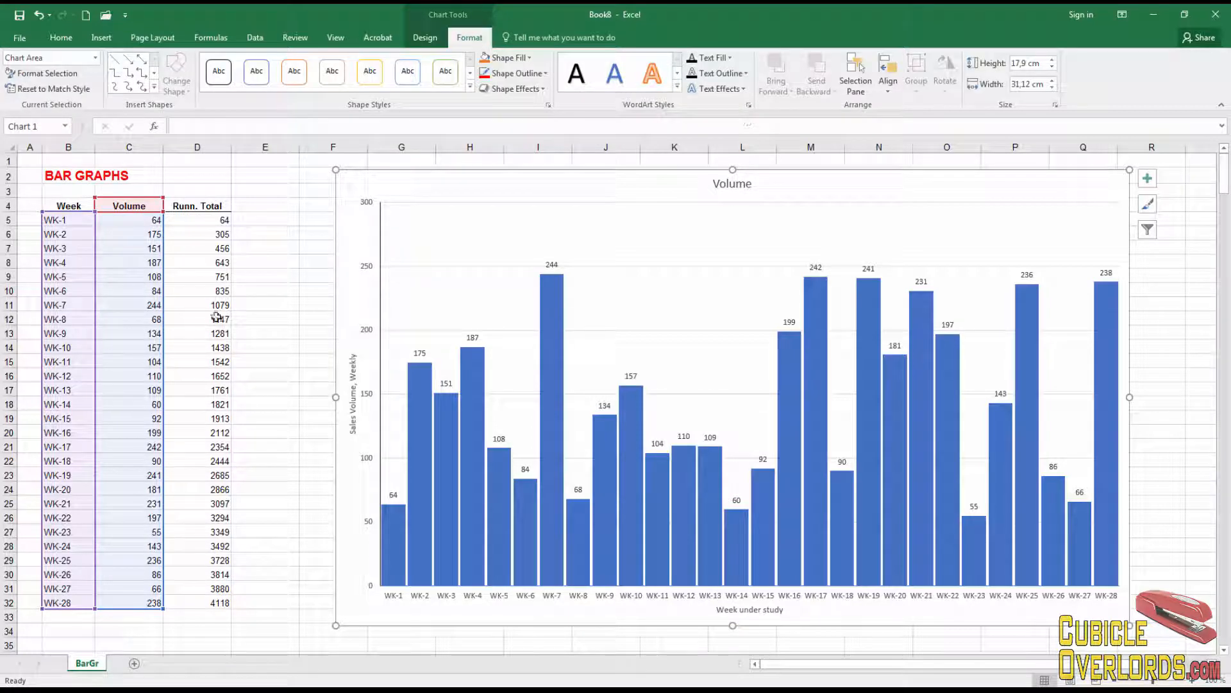
pyautogui.click(274, 233)
pyautogui.click(276, 191)
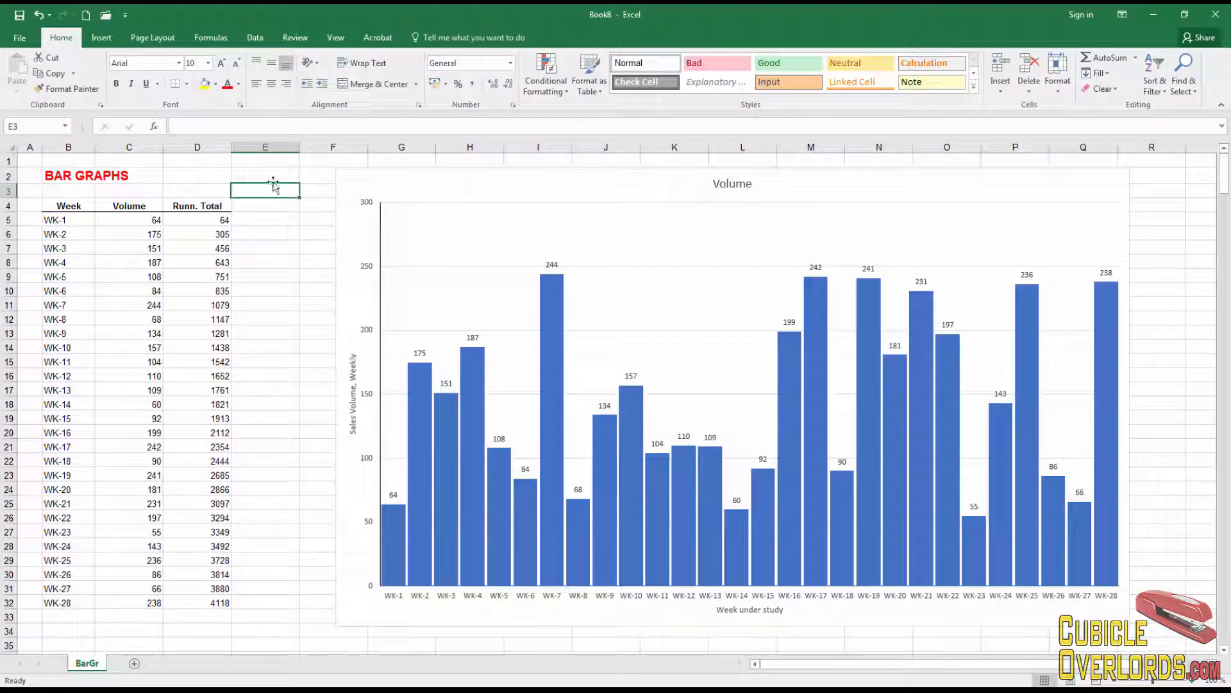
pyautogui.click(283, 179)
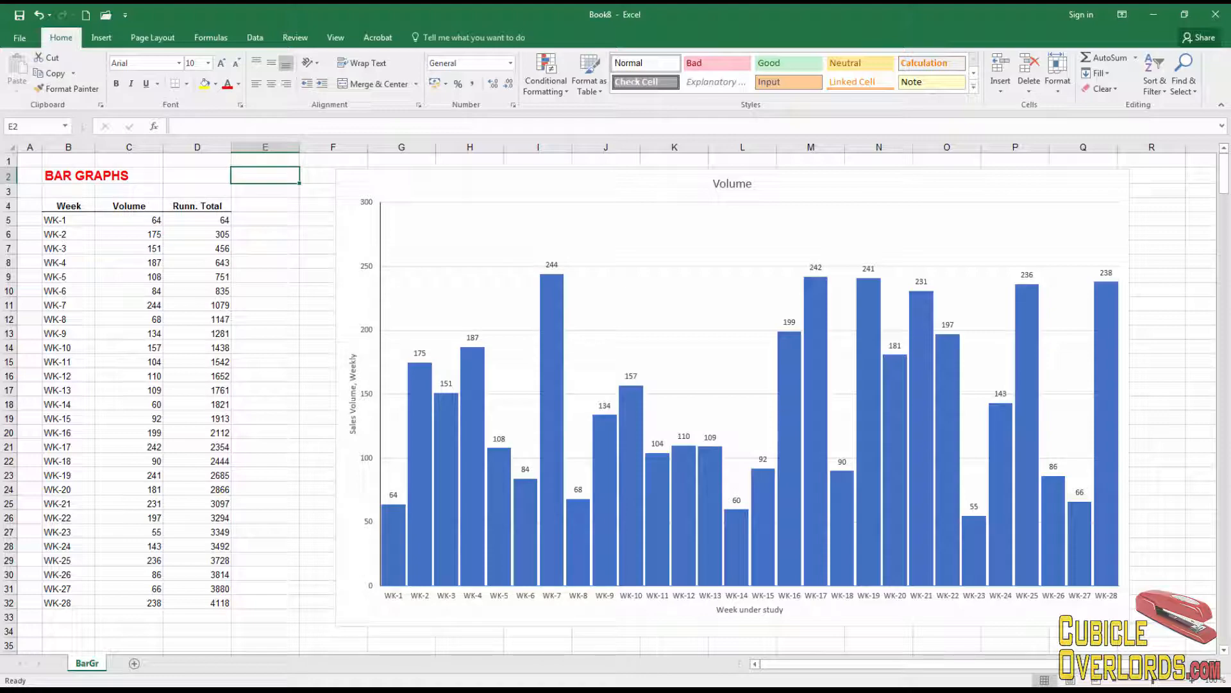